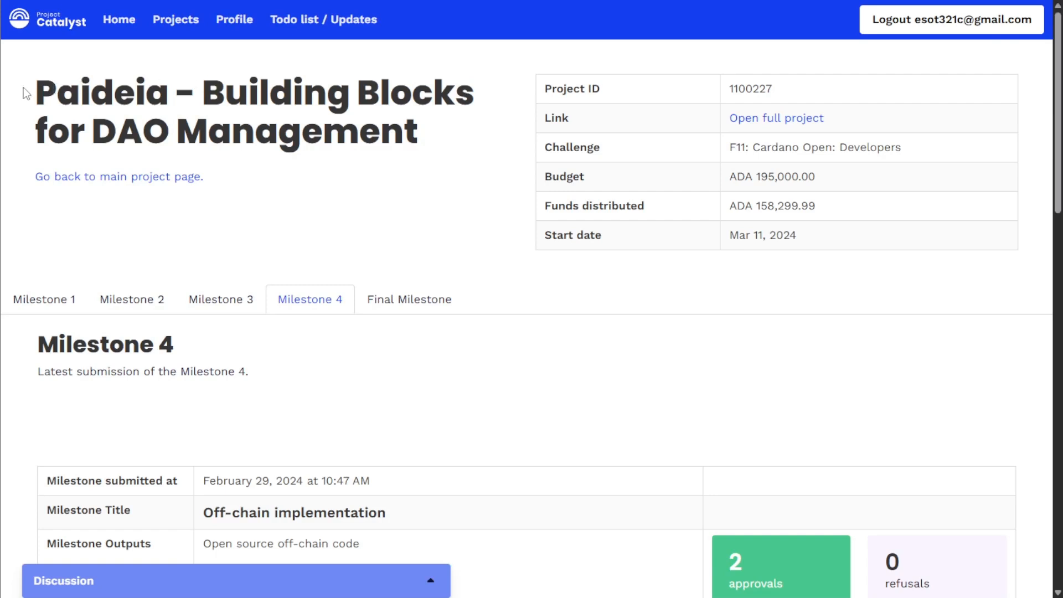
Step: Scroll through the Milestone 4 evidence of completion, highlight its text, and return to the top
{"action": "scroll", "coordinate": [470, 142], "scroll_direction": "down", "scroll_amount": 5}
{"action": "scroll", "coordinate": [522, 178], "scroll_direction": "down", "scroll_amount": 3}
{"action": "left_click_drag", "start_coordinate": [202, 343], "coordinate": [560, 363]}
{"action": "left_click", "coordinate": [562, 364]}
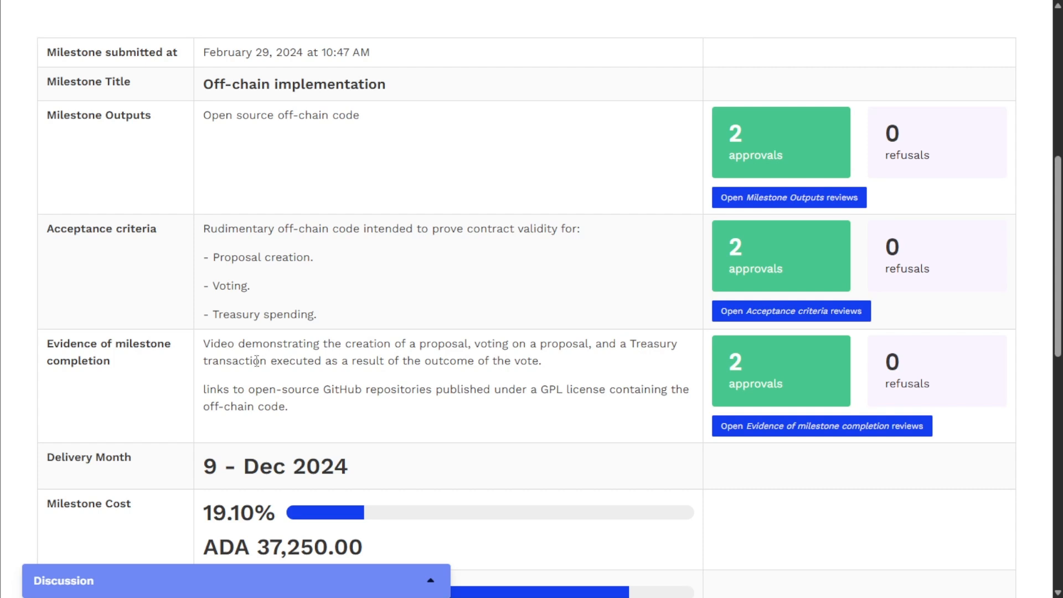
{"action": "left_click_drag", "start_coordinate": [543, 364], "coordinate": [191, 345]}
{"action": "left_click", "coordinate": [432, 295]}
{"action": "scroll", "coordinate": [527, 269], "scroll_direction": "up", "scroll_amount": 8}
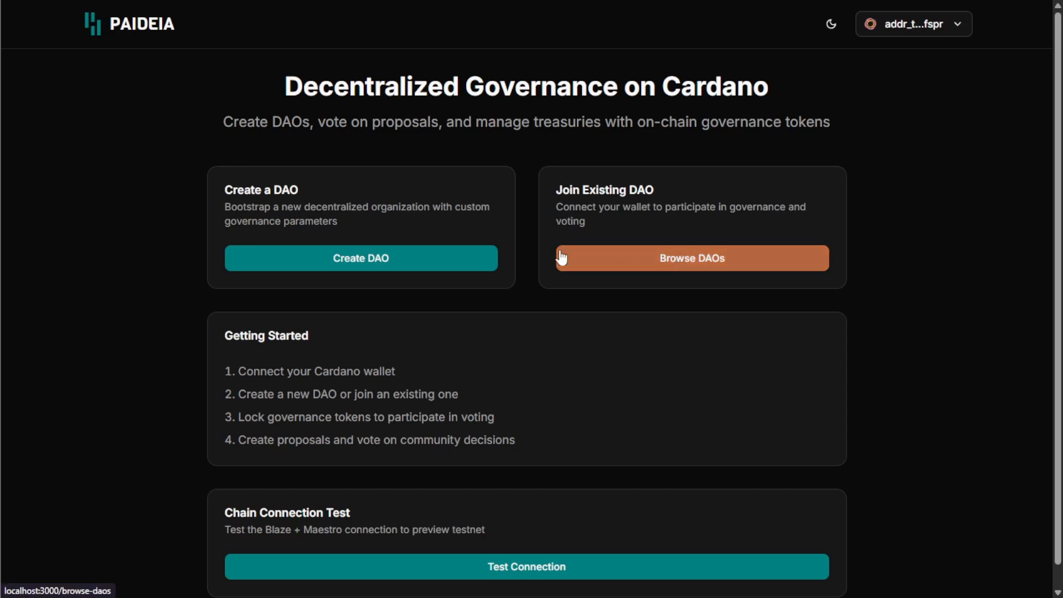
Step: Open AwesomeHelloDAO from Browse DAOs and view its treasury address and ₳64.00 balance
{"action": "left_click", "coordinate": [611, 265]}
{"action": "scroll", "coordinate": [680, 128], "scroll_direction": "down", "scroll_amount": 5}
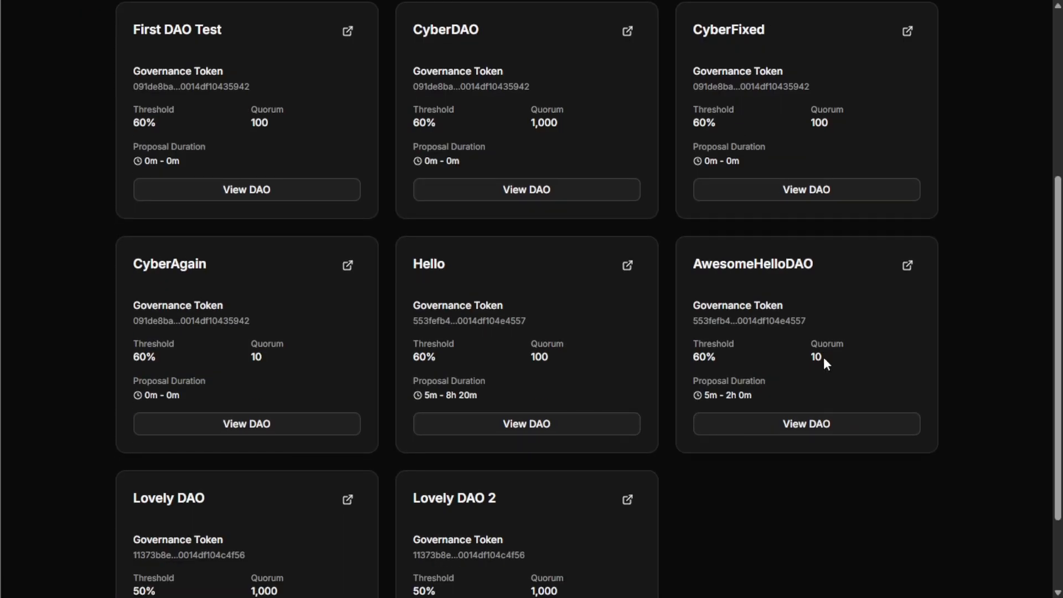
{"action": "left_click", "coordinate": [805, 428]}
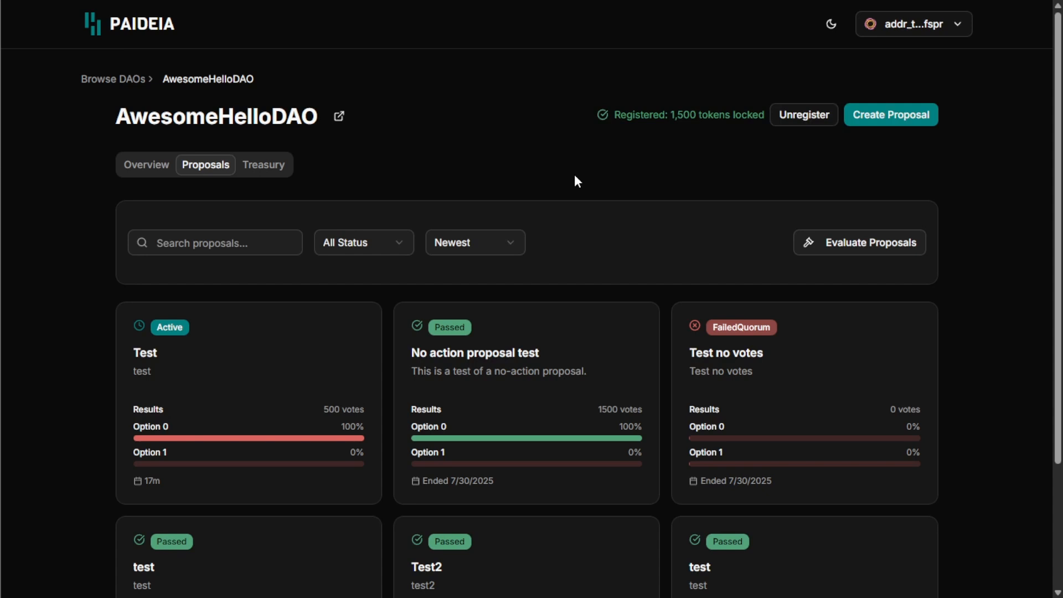
{"action": "left_click", "coordinate": [281, 169]}
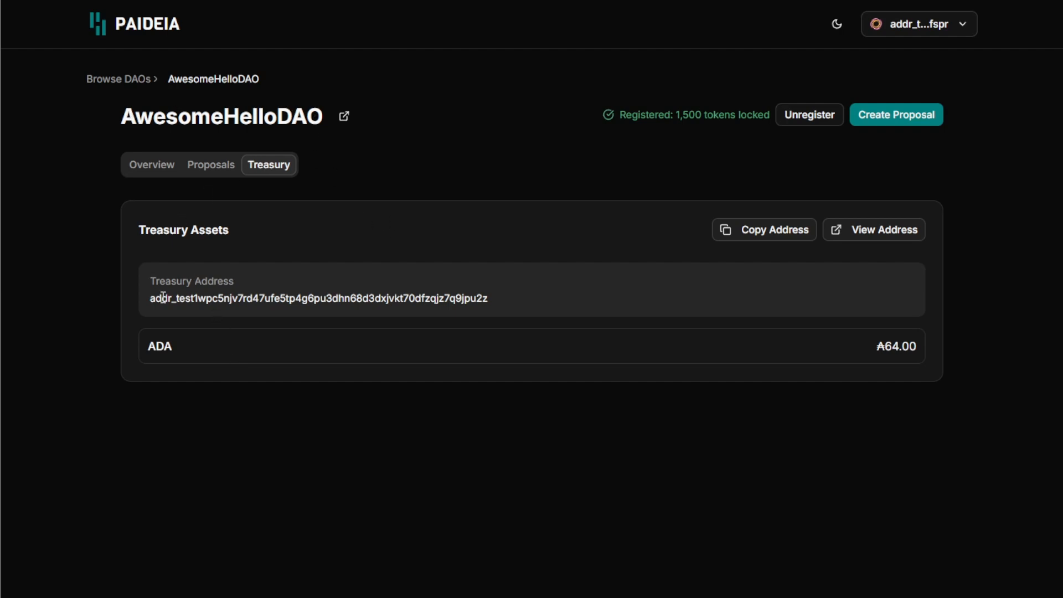
{"action": "left_click_drag", "start_coordinate": [154, 298], "coordinate": [510, 297]}
{"action": "left_click", "coordinate": [198, 360]}
Step: Show AwesomeHelloDAO's proposals, note 1,500 tokens locked, and check balances in the Lace wallet
{"action": "left_click", "coordinate": [928, 366]}
{"action": "left_click", "coordinate": [211, 164]}
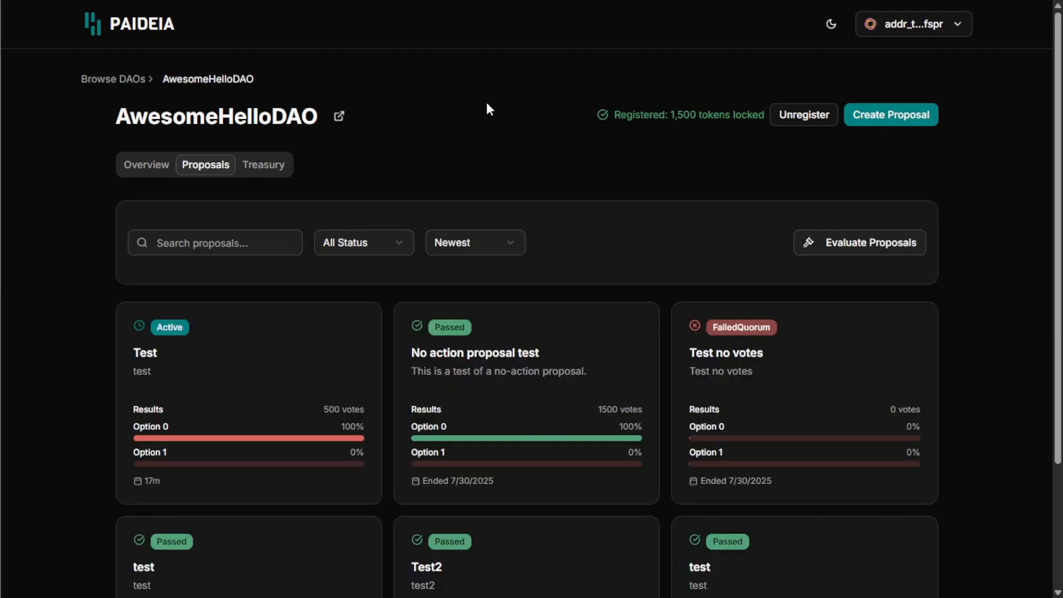
{"action": "scroll", "coordinate": [486, 105], "scroll_direction": "down", "scroll_amount": 3}
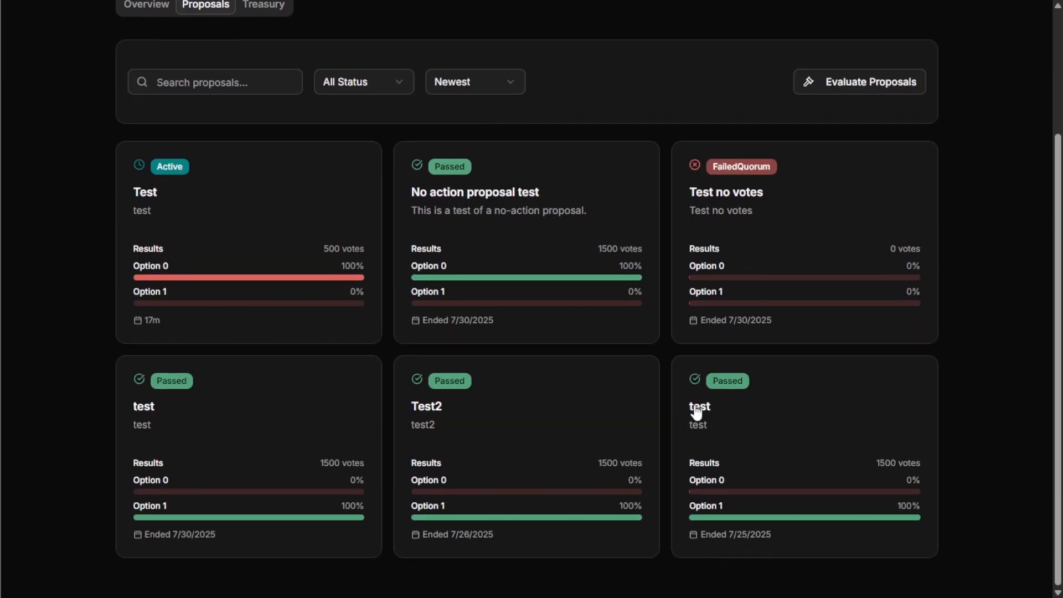
{"action": "scroll", "coordinate": [333, 233], "scroll_direction": "up", "scroll_amount": 3}
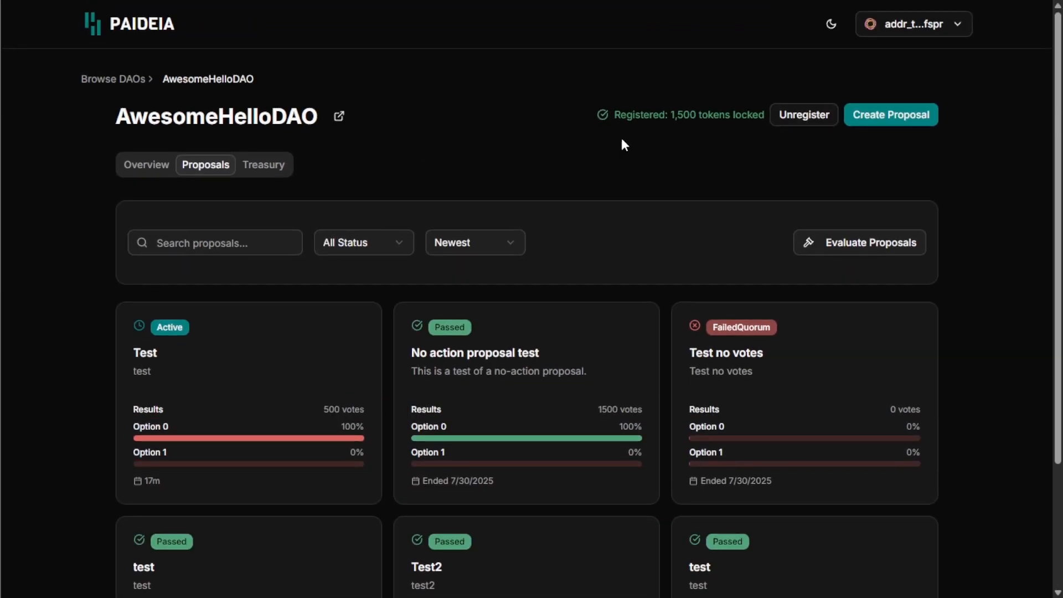
{"action": "left_click_drag", "start_coordinate": [764, 114], "coordinate": [640, 118]}
{"action": "left_click", "coordinate": [623, 123]}
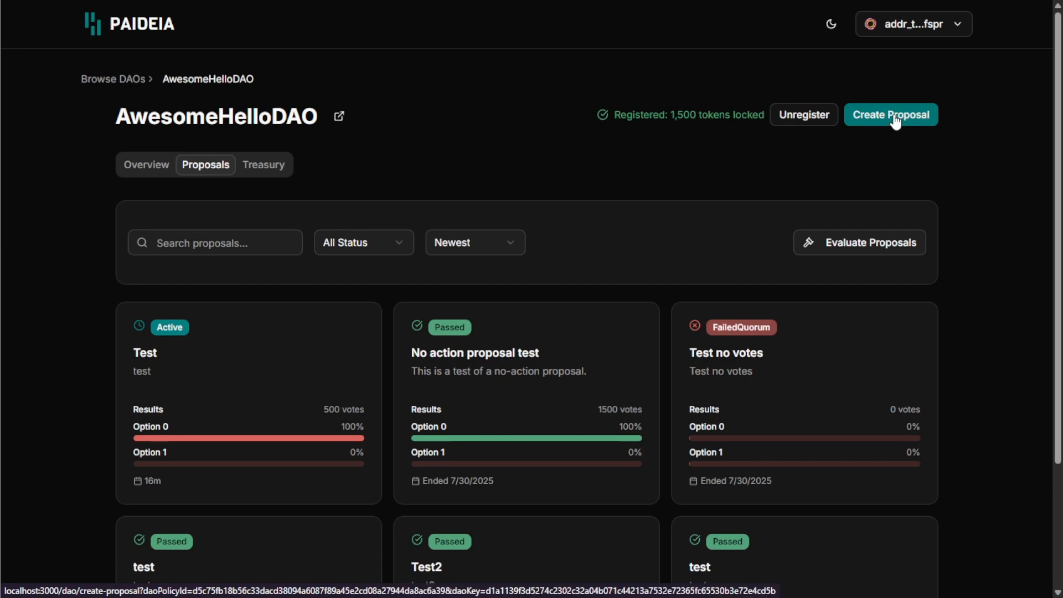
{"action": "left_click", "coordinate": [881, 0]}
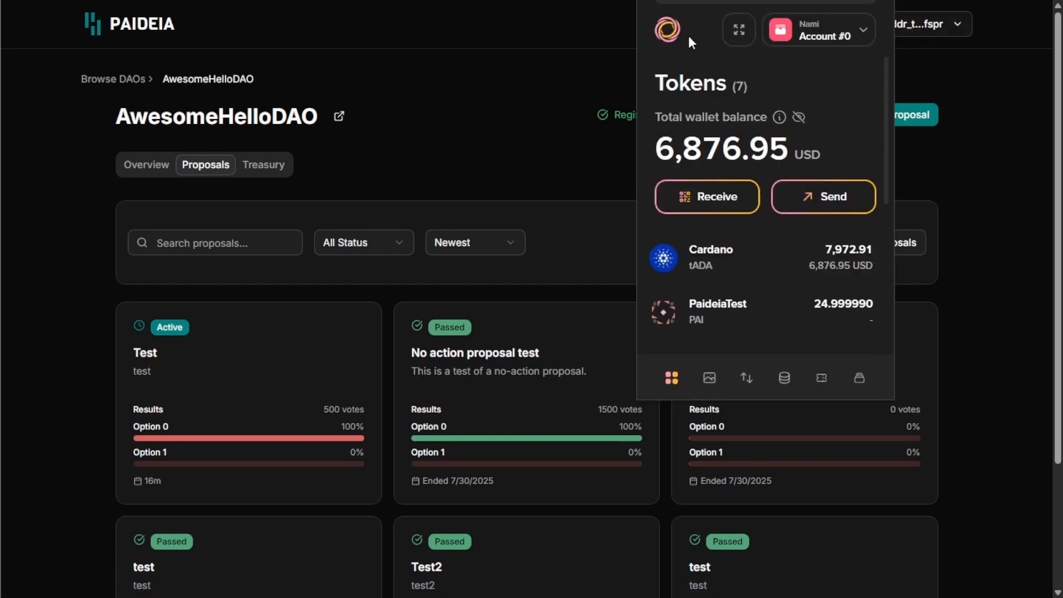
{"action": "left_click", "coordinate": [905, 42]}
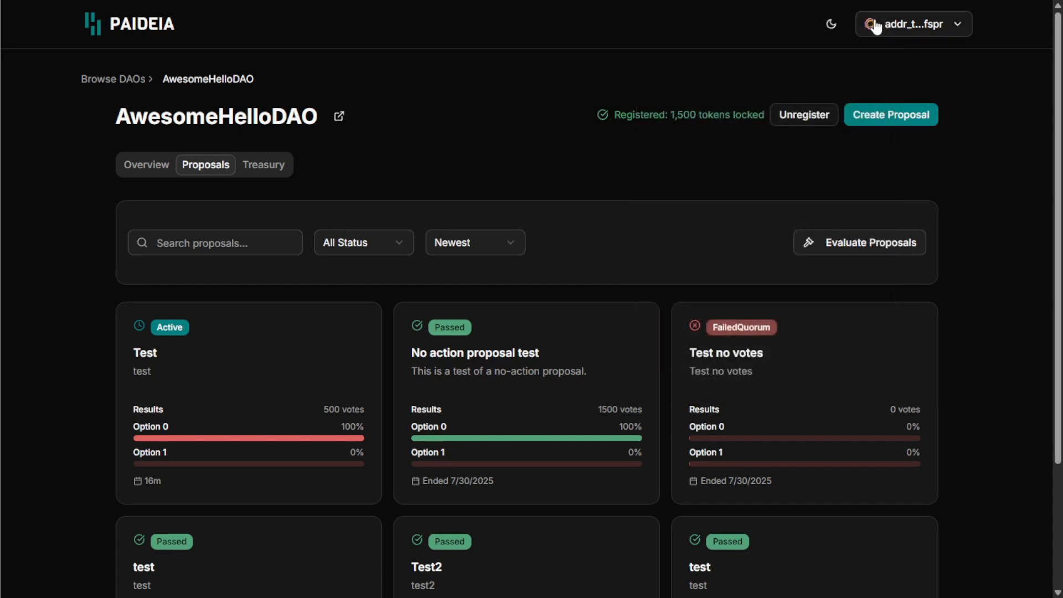
Step: Start a new proposal titled 'Video Demonstration' with description 'Test'
{"action": "left_click", "coordinate": [891, 118]}
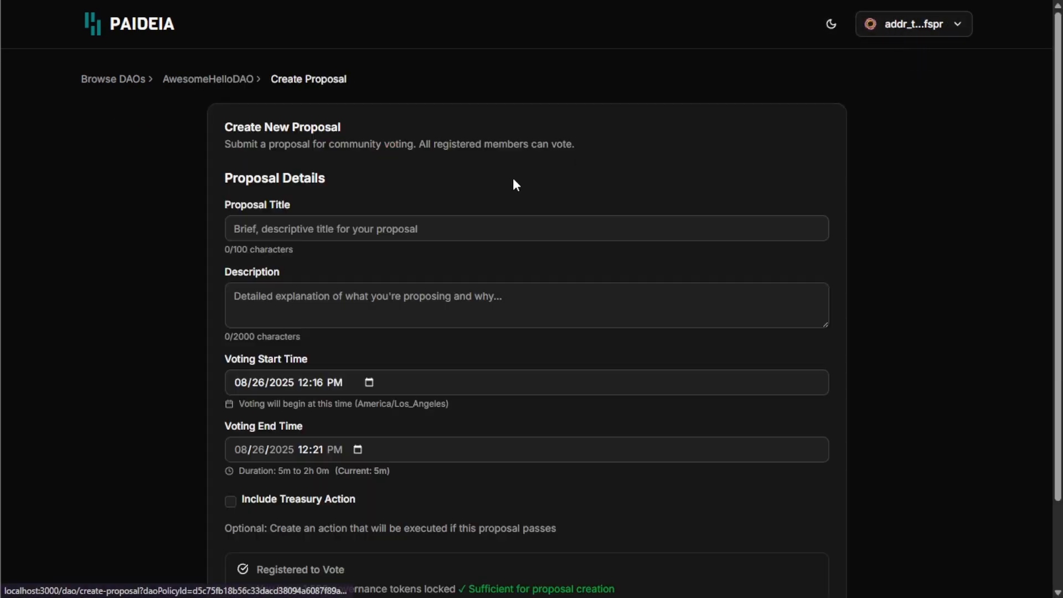
{"action": "left_click", "coordinate": [515, 217]}
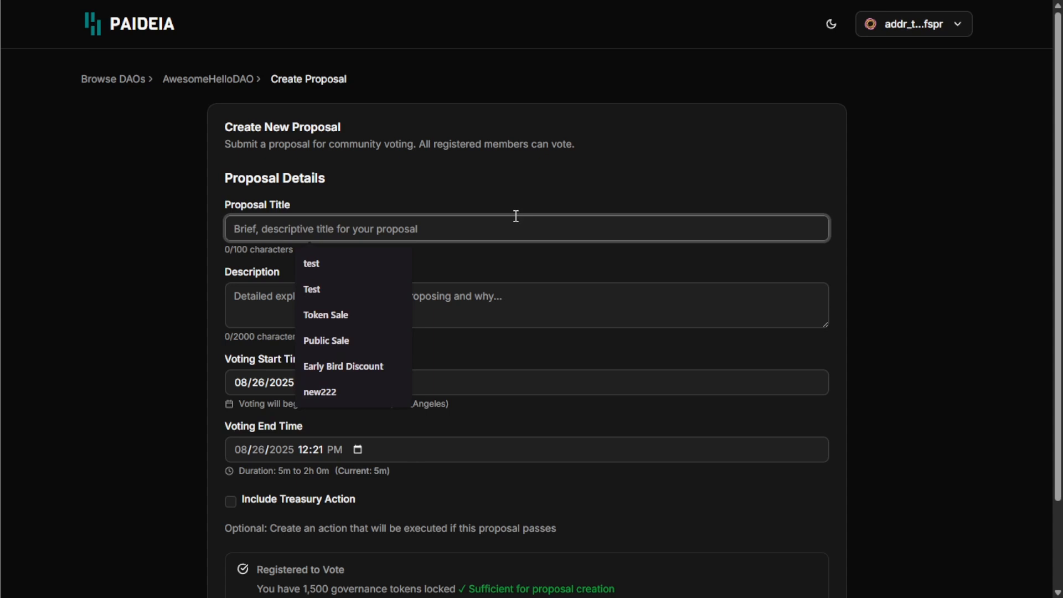
{"action": "type", "text": "Video Demonstration"}
{"action": "key", "text": "Tab"}
{"action": "type", "text": "Test"}
Step: Set the voting window to start at 12:20 PM and end at 12:40 PM
{"action": "scroll", "coordinate": [423, 95], "scroll_direction": "down", "scroll_amount": 1}
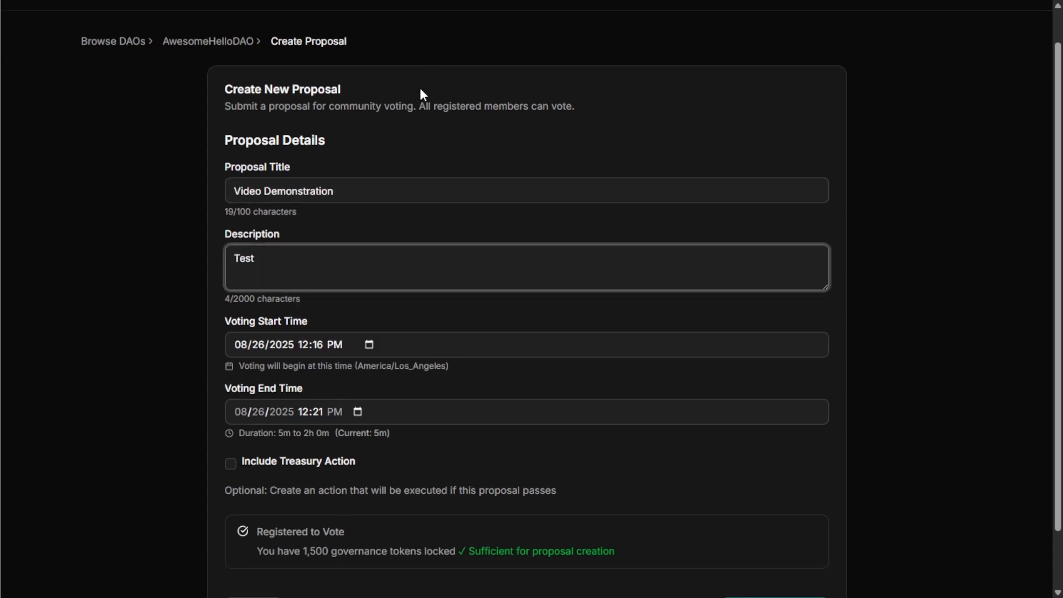
{"action": "scroll", "coordinate": [421, 90], "scroll_direction": "down", "scroll_amount": 2}
{"action": "left_click", "coordinate": [369, 278]}
{"action": "left_click", "coordinate": [442, 424]}
{"action": "left_click", "coordinate": [137, 235]}
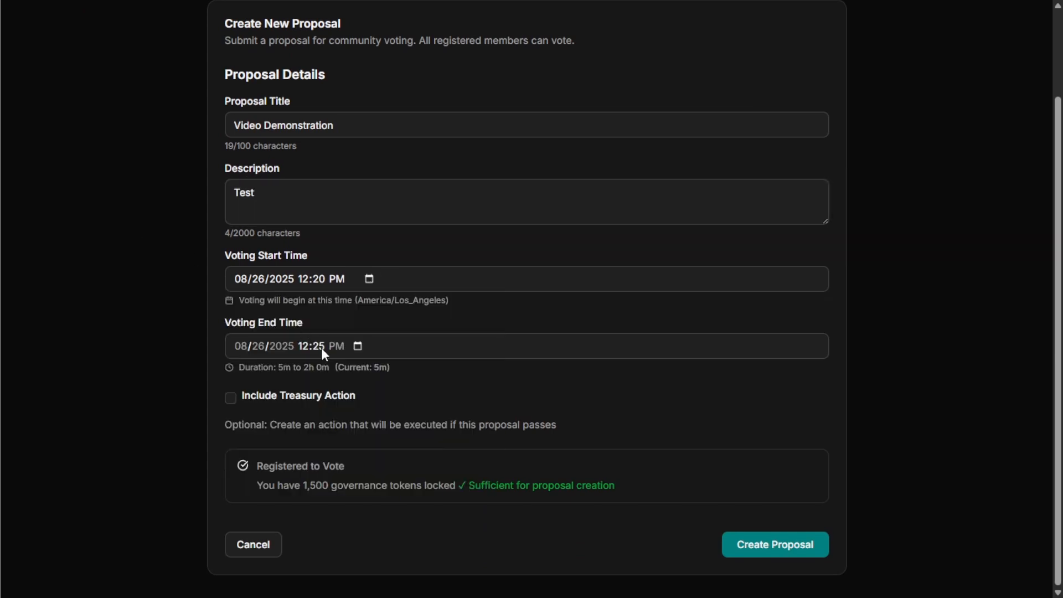
{"action": "left_click", "coordinate": [357, 346]}
{"action": "scroll", "coordinate": [446, 449], "scroll_direction": "down", "scroll_amount": 3}
{"action": "scroll", "coordinate": [453, 462], "scroll_direction": "down", "scroll_amount": 5}
{"action": "scroll", "coordinate": [450, 462], "scroll_direction": "up", "scroll_amount": 3}
{"action": "left_click", "coordinate": [451, 483]}
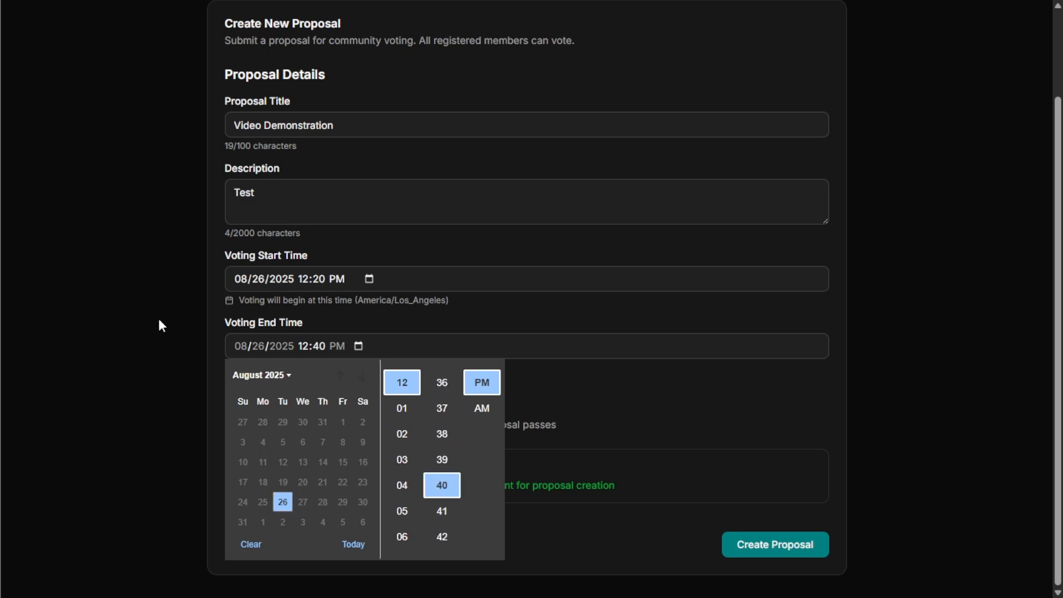
{"action": "left_click", "coordinate": [159, 320]}
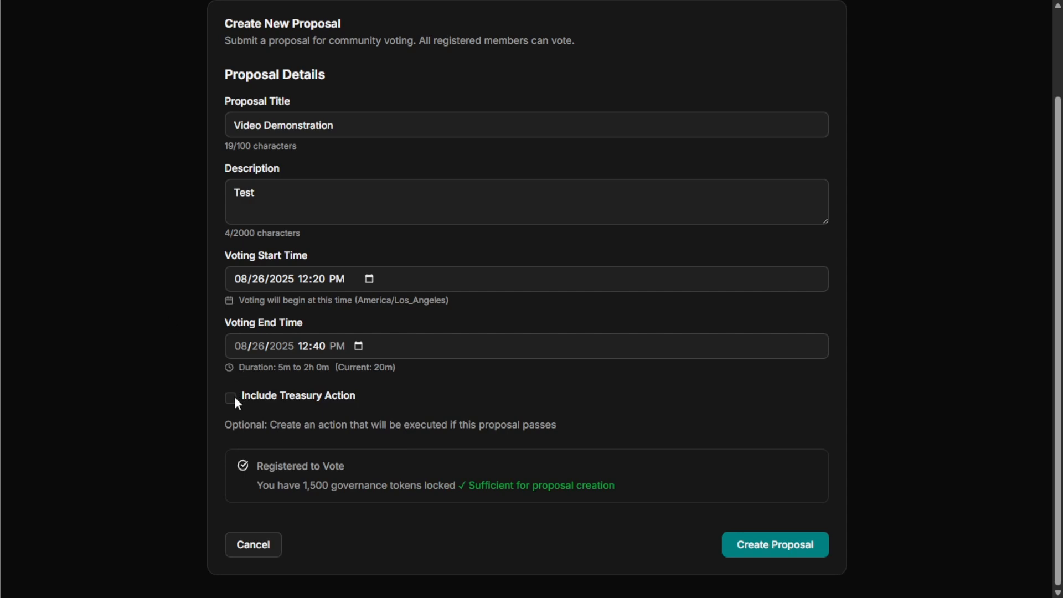
{"action": "scroll", "coordinate": [264, 307], "scroll_direction": "up", "scroll_amount": 3}
{"action": "scroll", "coordinate": [203, 122], "scroll_direction": "down", "scroll_amount": 2}
{"action": "scroll", "coordinate": [209, 122], "scroll_direction": "down", "scroll_amount": 1}
Step: Include a treasury action and paste the wallet's own Lace receive address as Recipient 1
{"action": "left_click", "coordinate": [230, 397]}
{"action": "scroll", "coordinate": [429, 393], "scroll_direction": "down", "scroll_amount": 6}
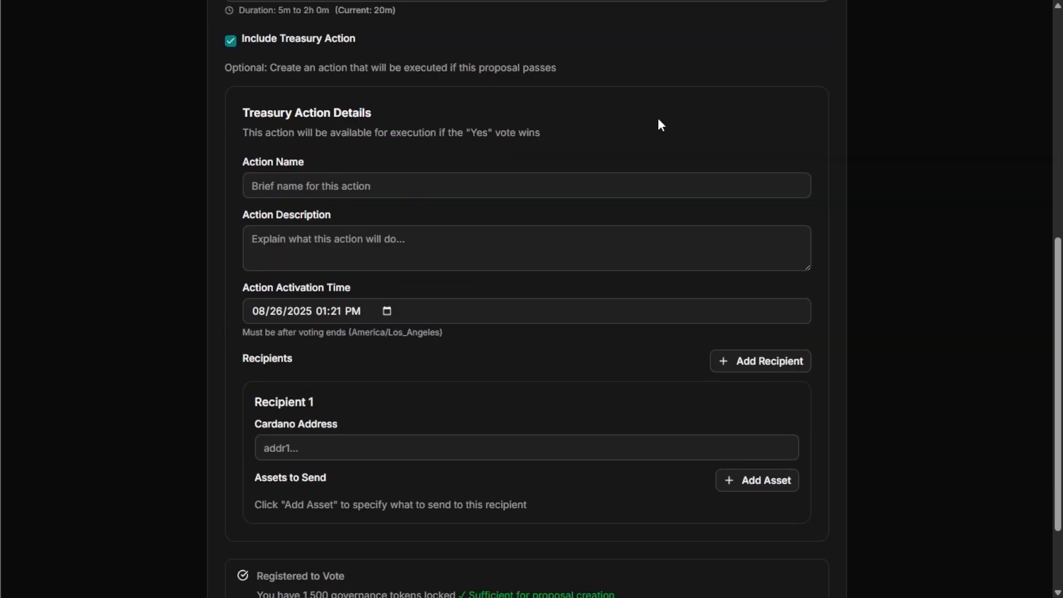
{"action": "left_click", "coordinate": [884, 0]}
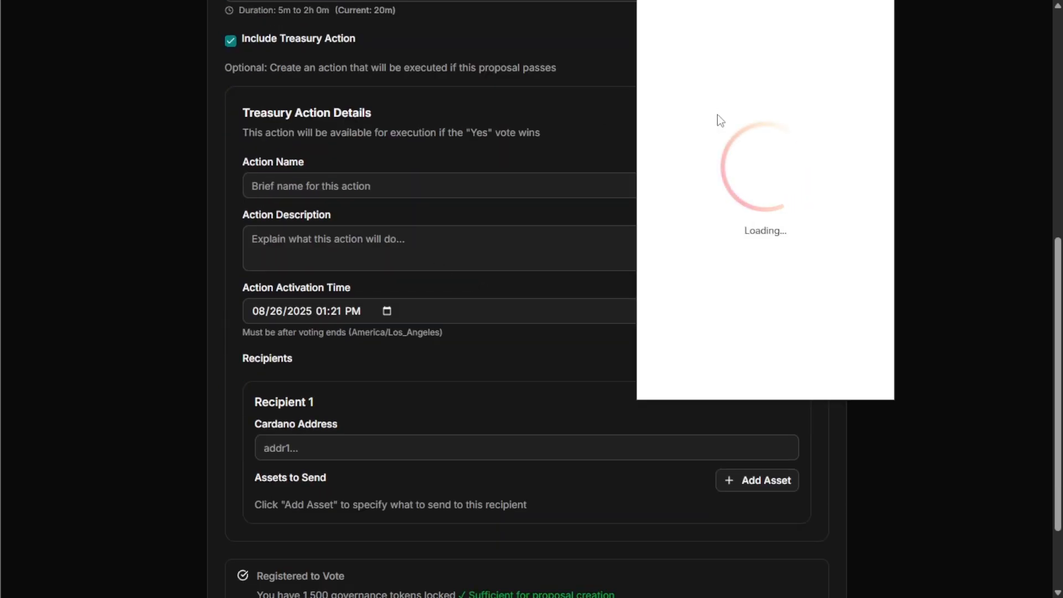
{"action": "left_click", "coordinate": [735, 200]}
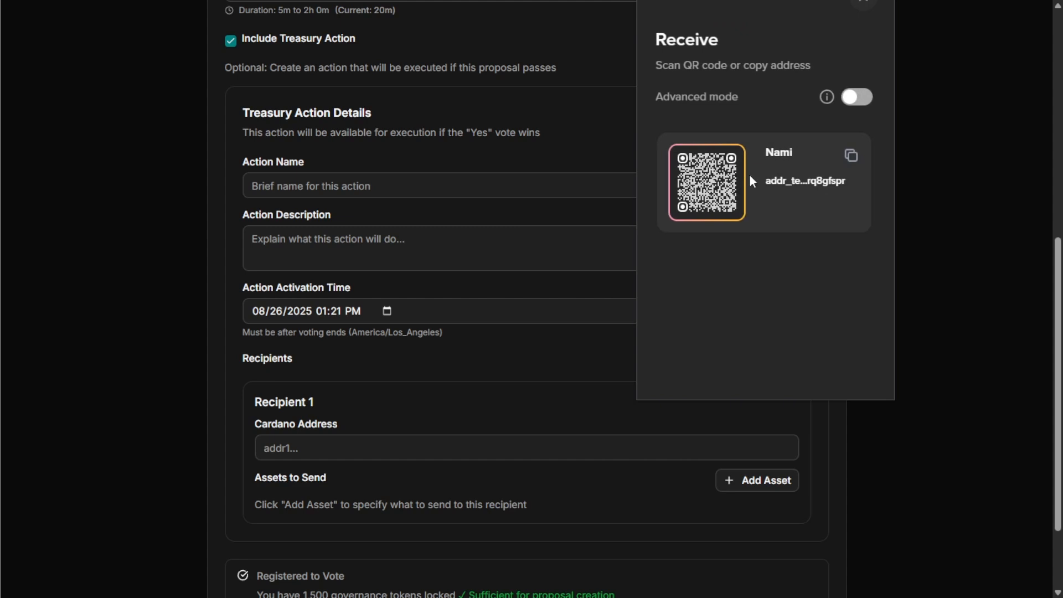
{"action": "left_click", "coordinate": [851, 157]}
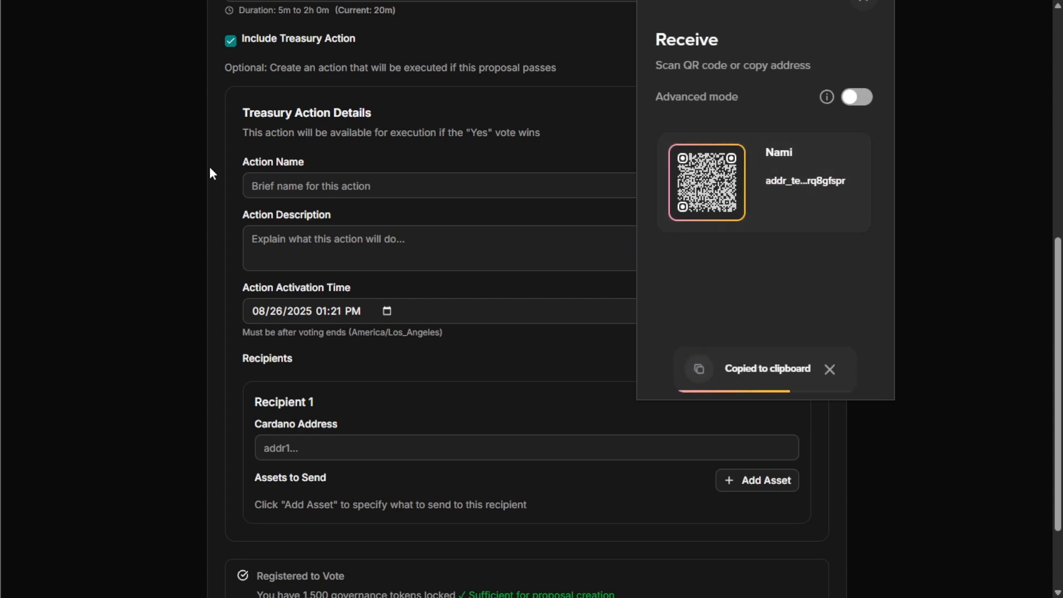
{"action": "left_click", "coordinate": [209, 166]}
{"action": "left_click", "coordinate": [390, 446]}
{"action": "key", "text": "ctrl+v"}
{"action": "left_click", "coordinate": [174, 367]}
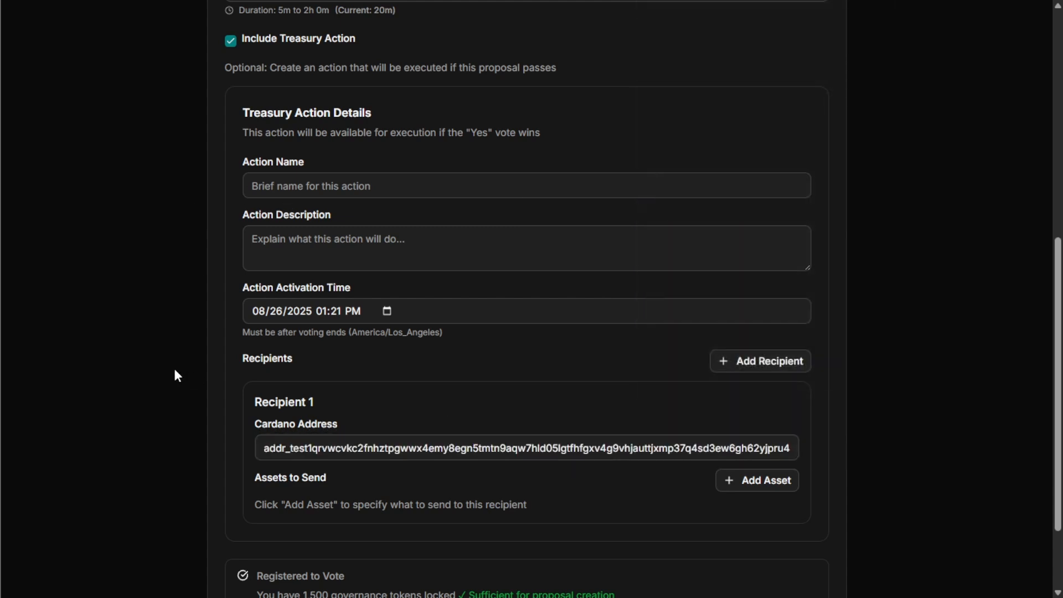
Step: Name the treasury action 'Send funds' with description 'Test'
{"action": "scroll", "coordinate": [174, 366], "scroll_direction": "up", "scroll_amount": 1}
{"action": "left_click", "coordinate": [487, 257]}
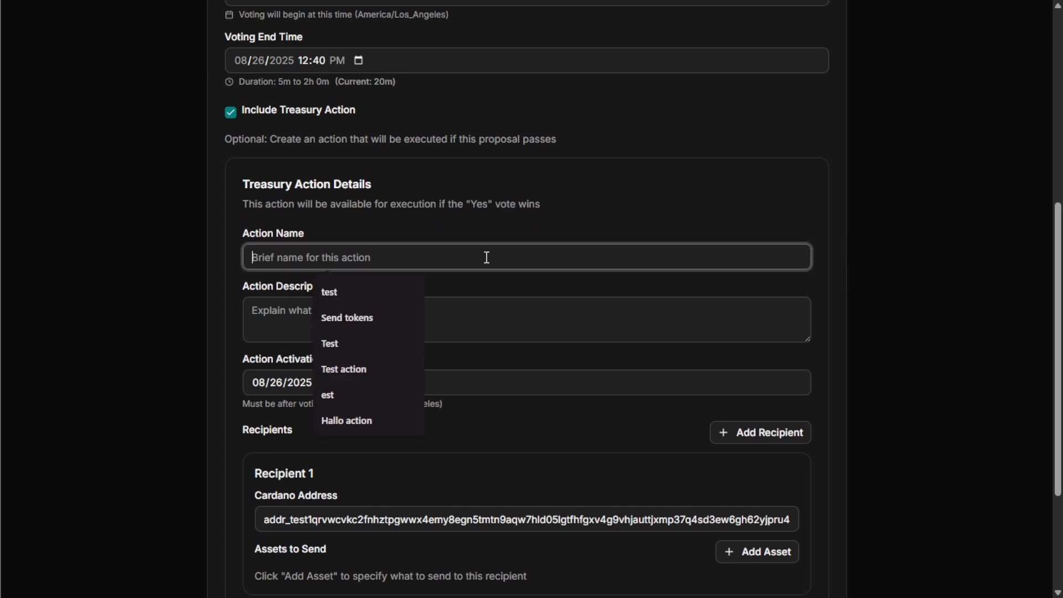
{"action": "type", "text": "Send funds"}
{"action": "key", "text": "Tab"}
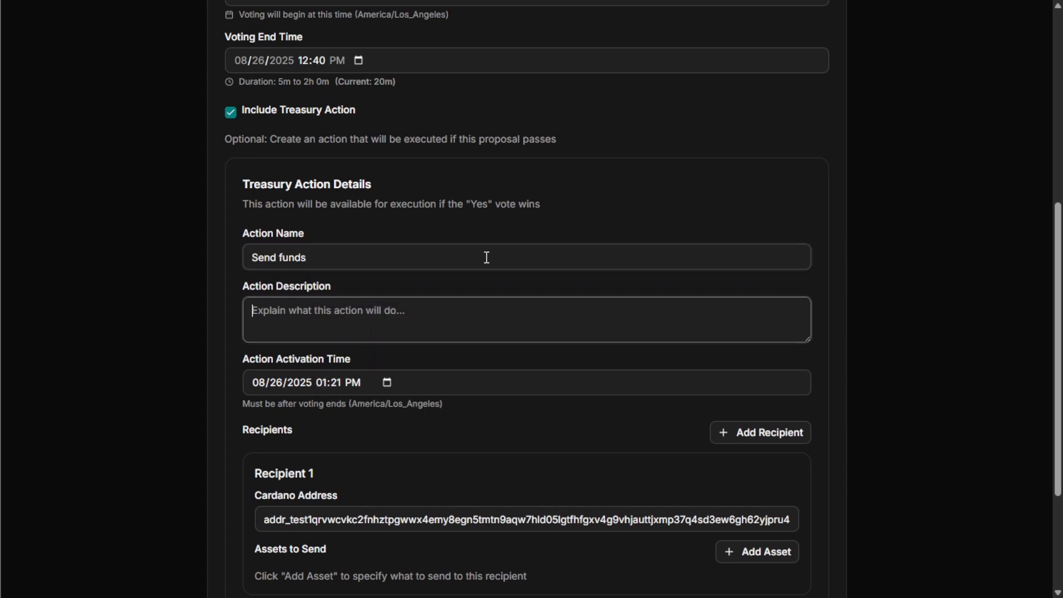
{"action": "type", "text": "Test"}
Step: Set the action activation time to 01:45 PM
{"action": "scroll", "coordinate": [377, 211], "scroll_direction": "down", "scroll_amount": 3}
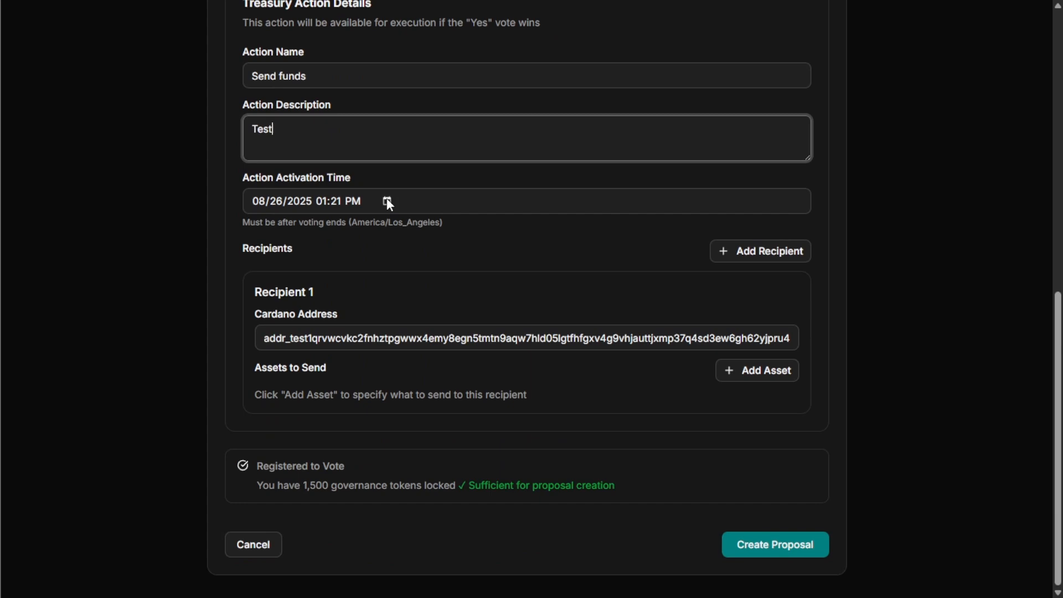
{"action": "left_click", "coordinate": [387, 201]}
{"action": "scroll", "coordinate": [464, 308], "scroll_direction": "down", "scroll_amount": 8}
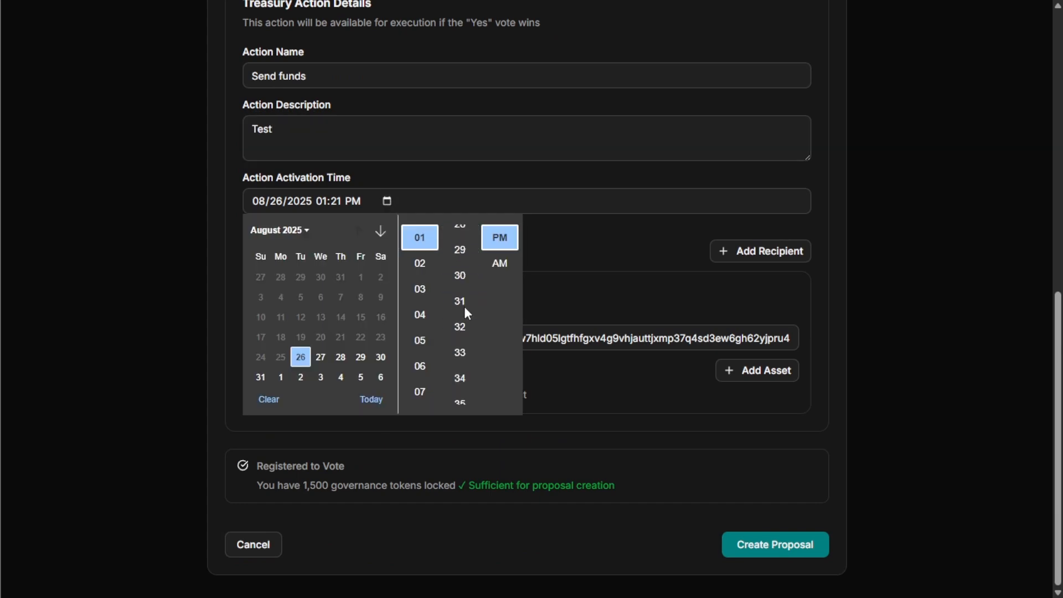
{"action": "scroll", "coordinate": [466, 311], "scroll_direction": "down", "scroll_amount": 3}
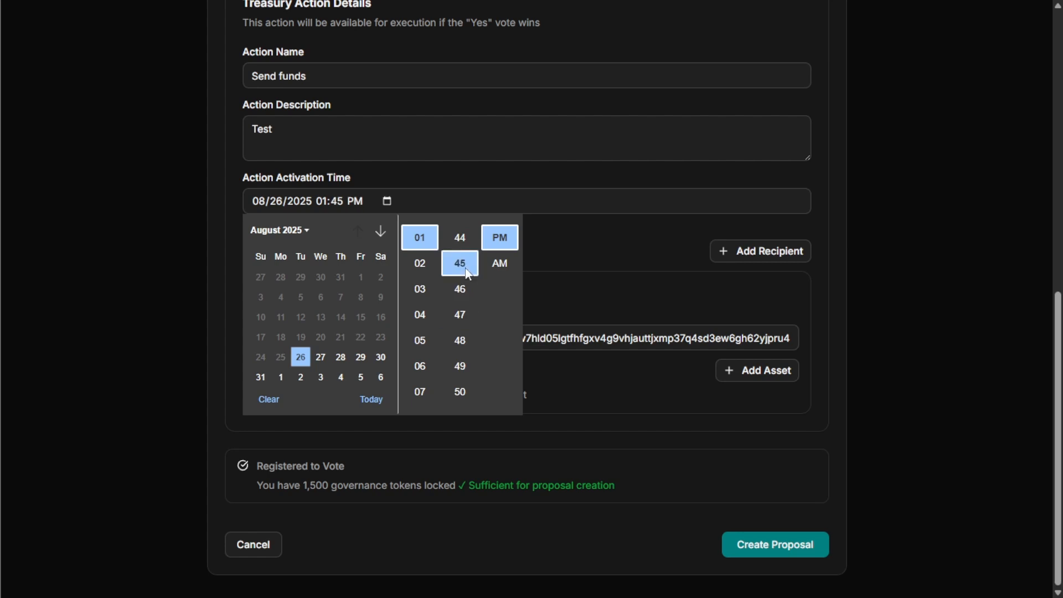
{"action": "left_click", "coordinate": [460, 263]}
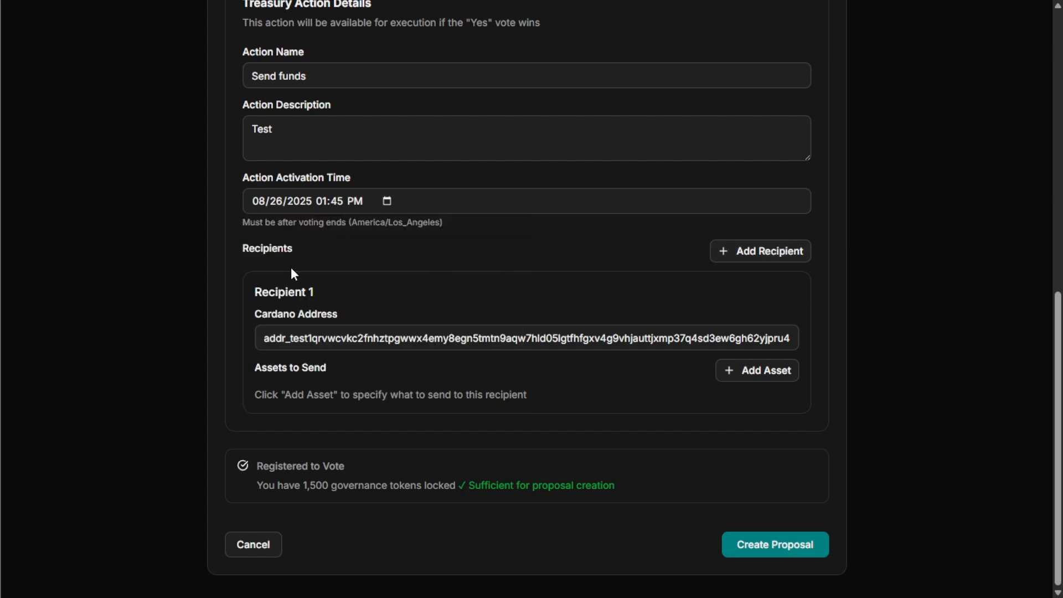
Step: Add ADA as Recipient 1's asset with a quantity of 15
{"action": "left_click", "coordinate": [776, 373]}
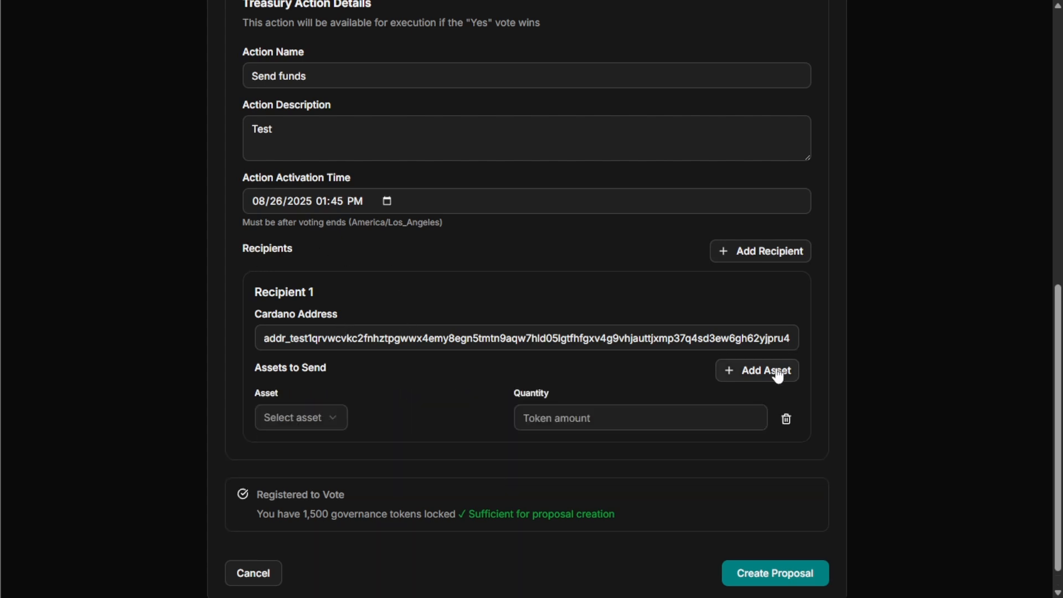
{"action": "scroll", "coordinate": [429, 371], "scroll_direction": "down", "scroll_amount": 1}
{"action": "left_click", "coordinate": [320, 388]}
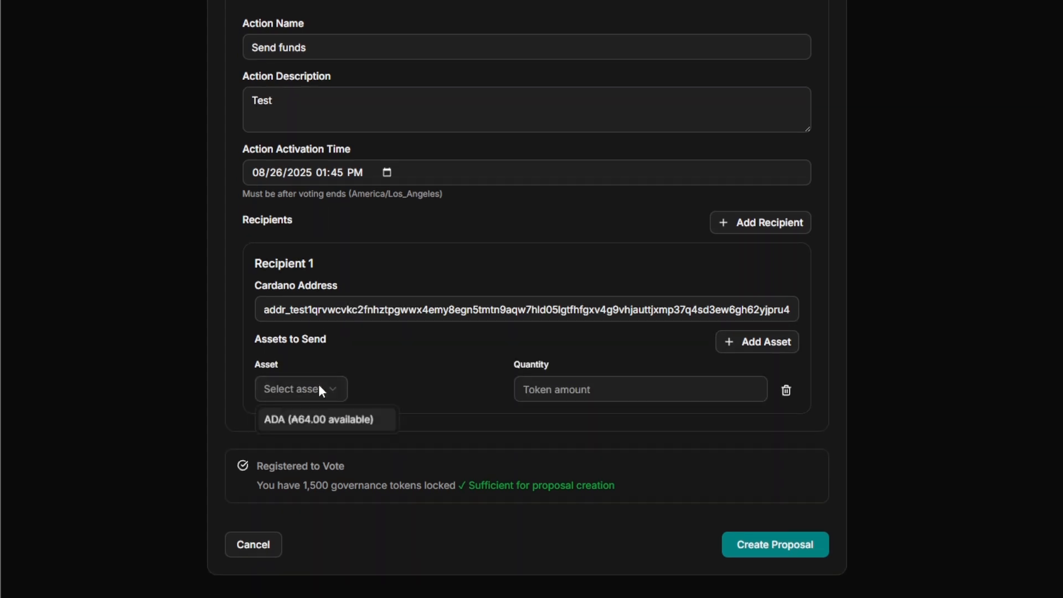
{"action": "left_click", "coordinate": [320, 420]}
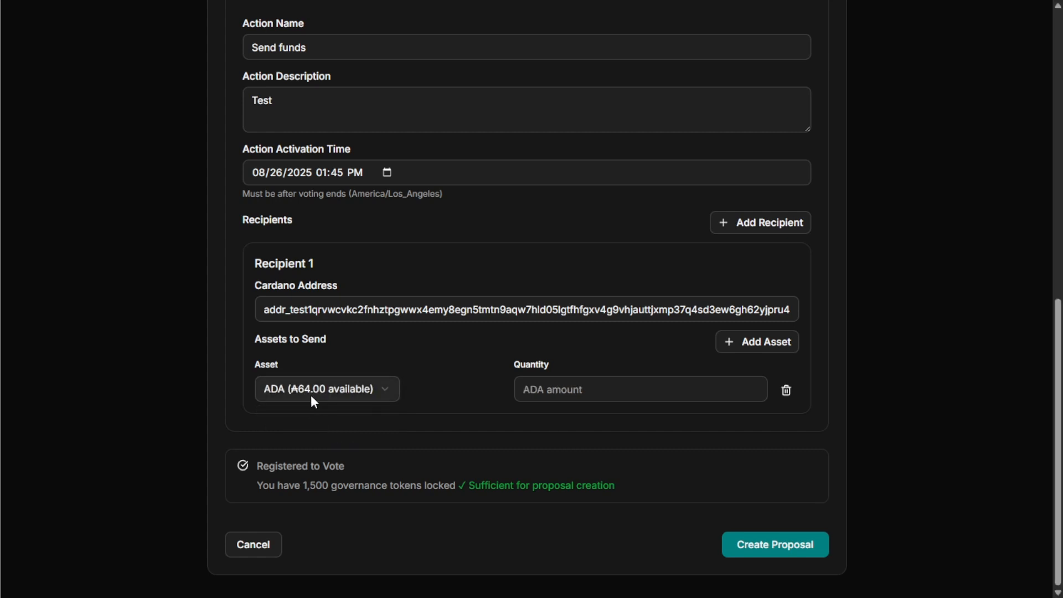
{"action": "left_click", "coordinate": [291, 390]}
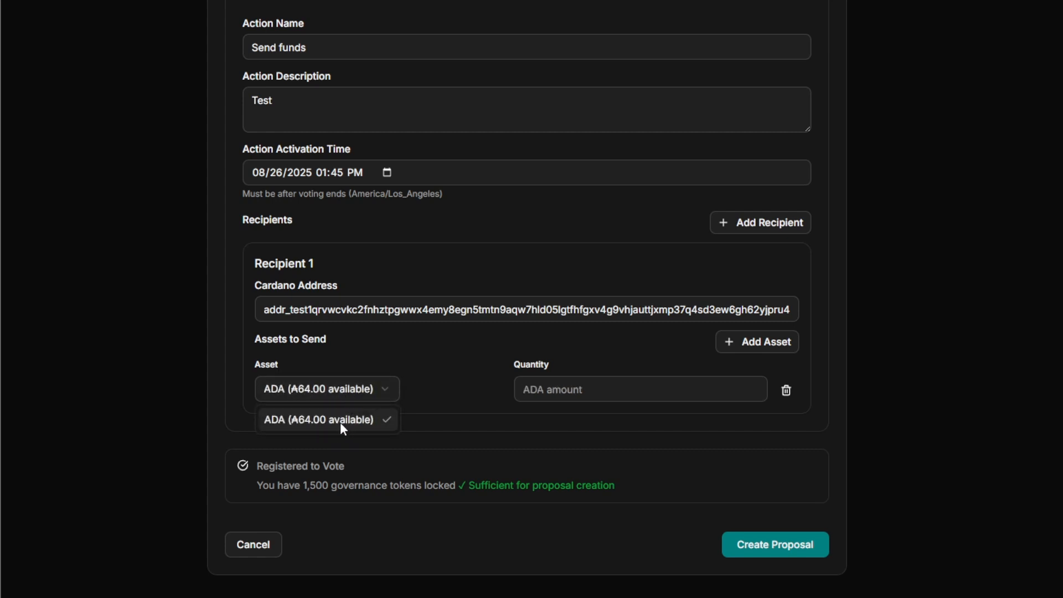
{"action": "left_click", "coordinate": [313, 421]}
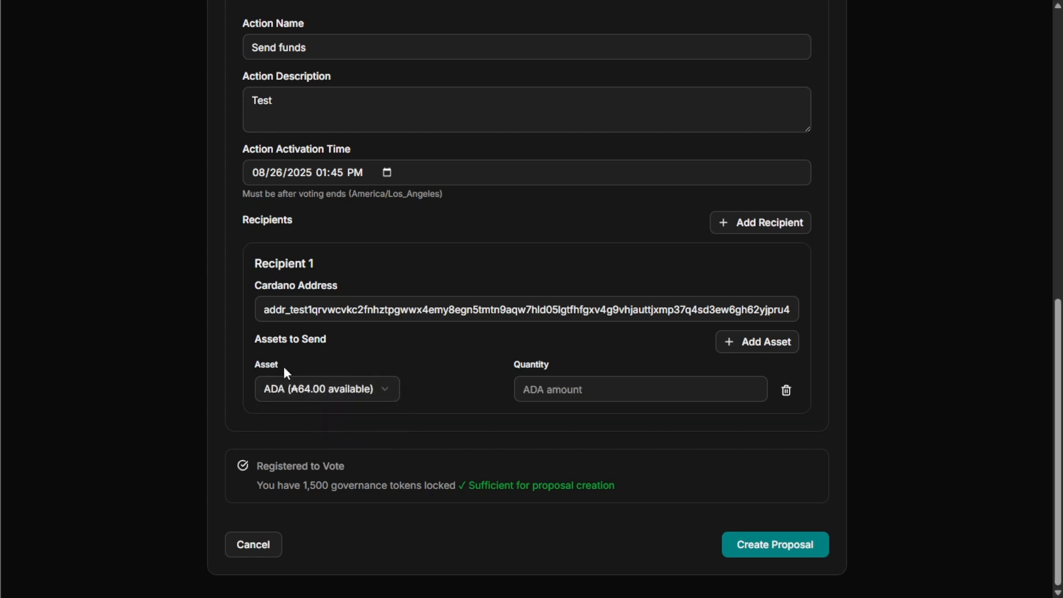
{"action": "left_click", "coordinate": [624, 377]}
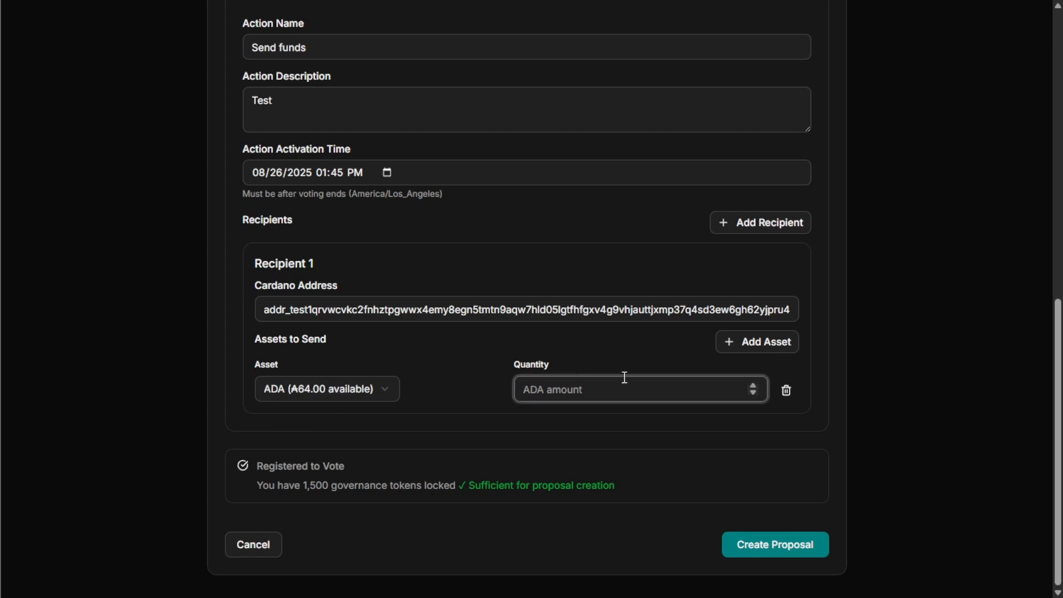
{"action": "type", "text": "15"}
{"action": "left_click", "coordinate": [510, 354]}
Step: Review the completed form and submit it with Create Proposal
{"action": "scroll", "coordinate": [357, 449], "scroll_direction": "up", "scroll_amount": 3}
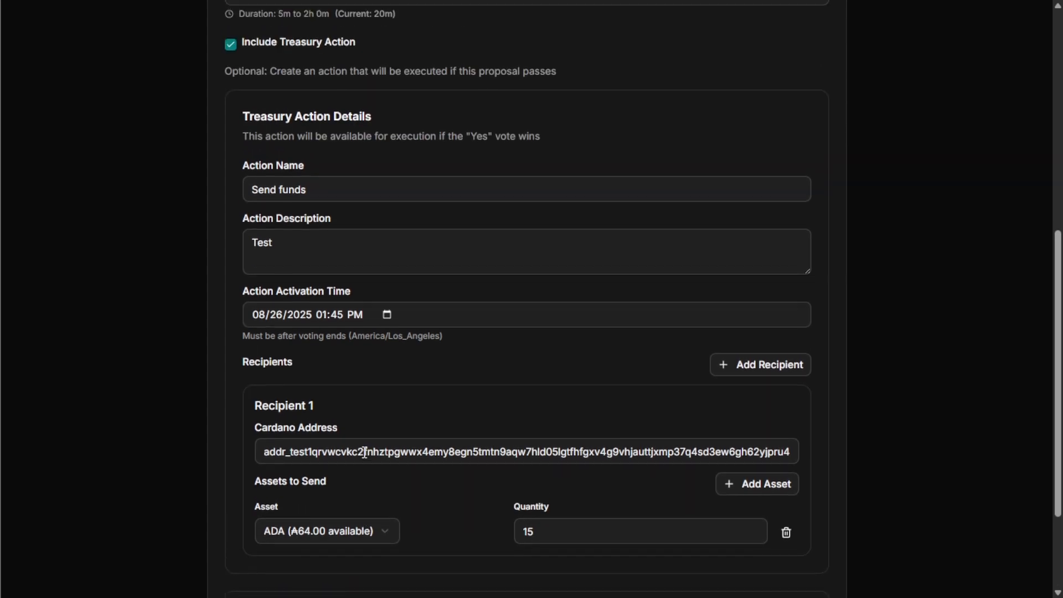
{"action": "scroll", "coordinate": [364, 452], "scroll_direction": "up", "scroll_amount": 8}
{"action": "scroll", "coordinate": [327, 209], "scroll_direction": "down", "scroll_amount": 10}
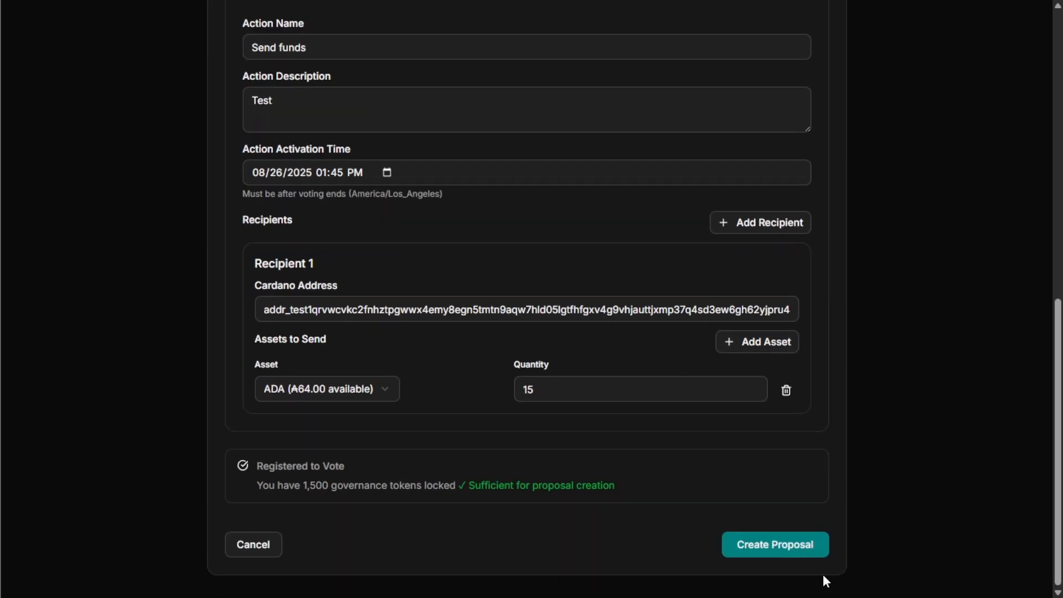
{"action": "left_click", "coordinate": [792, 548]}
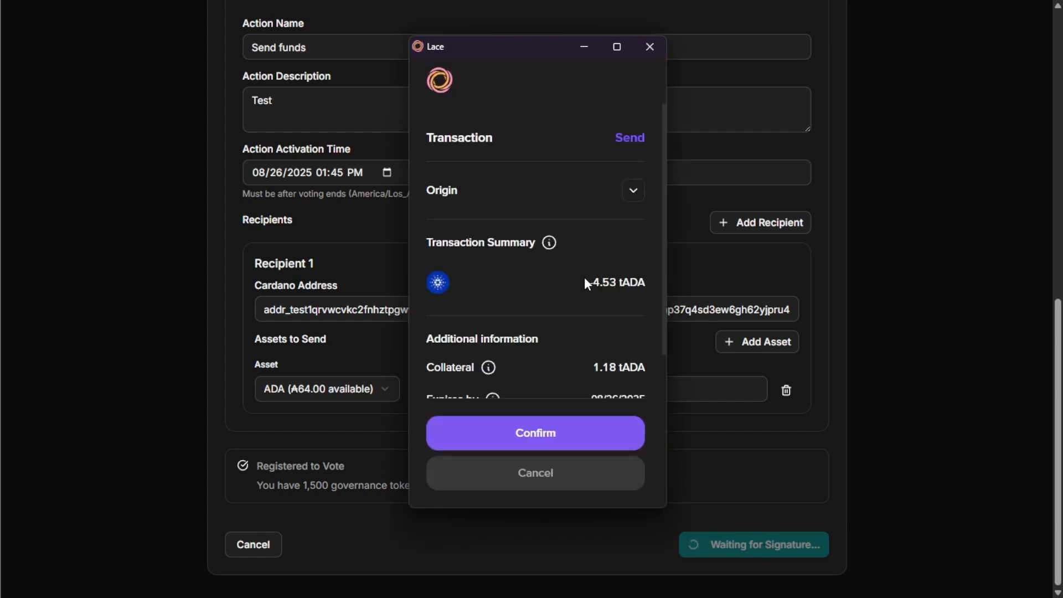
Step: Approve the proposal transaction in Lace and sign it with the wallet password
{"action": "mouse_move", "coordinate": [549, 242]}
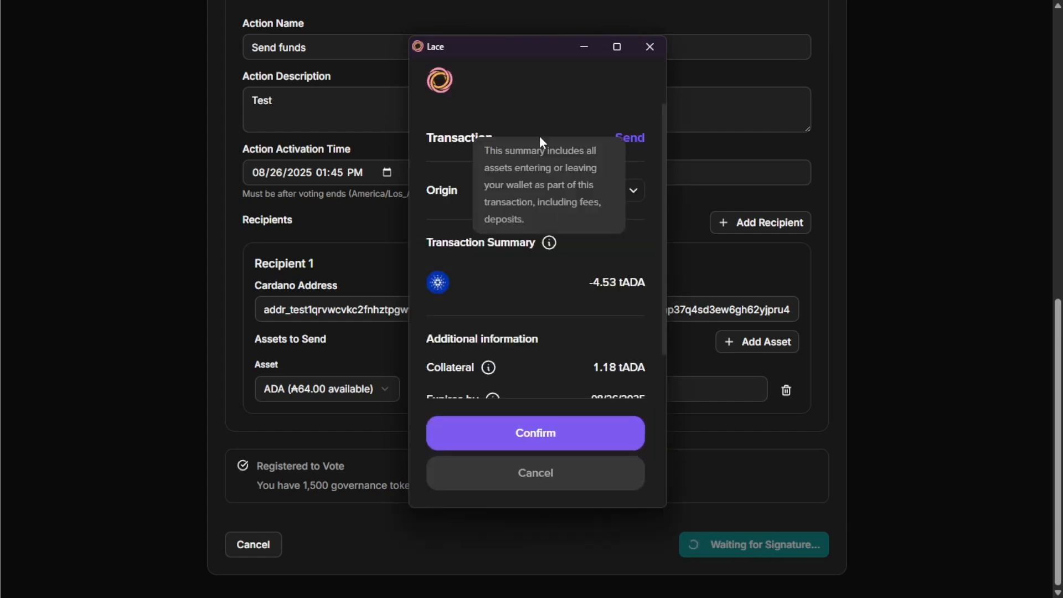
{"action": "scroll", "coordinate": [541, 116], "scroll_direction": "down", "scroll_amount": 3}
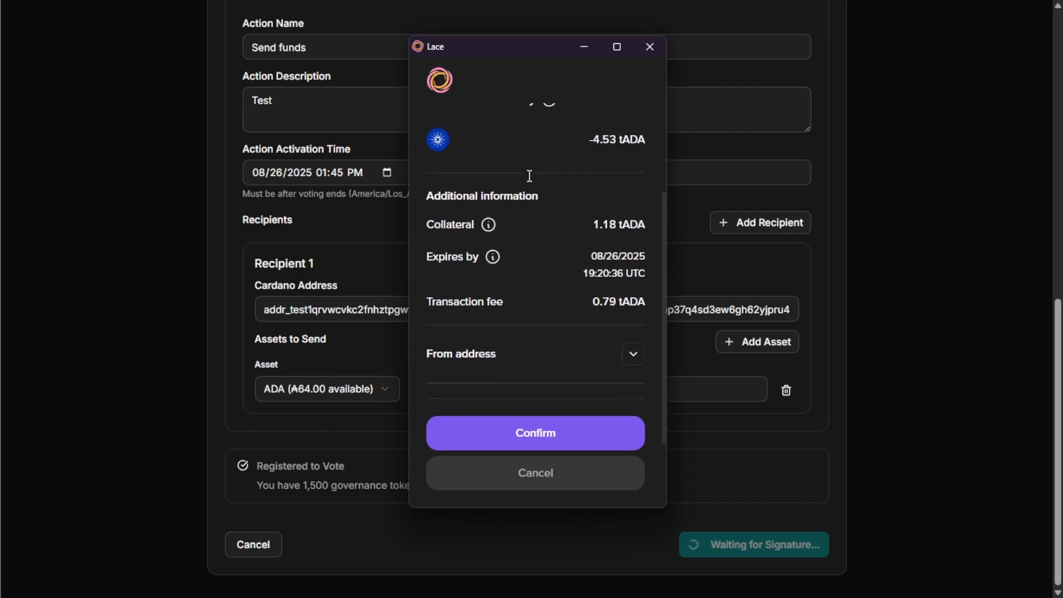
{"action": "scroll", "coordinate": [501, 147], "scroll_direction": "down", "scroll_amount": 2}
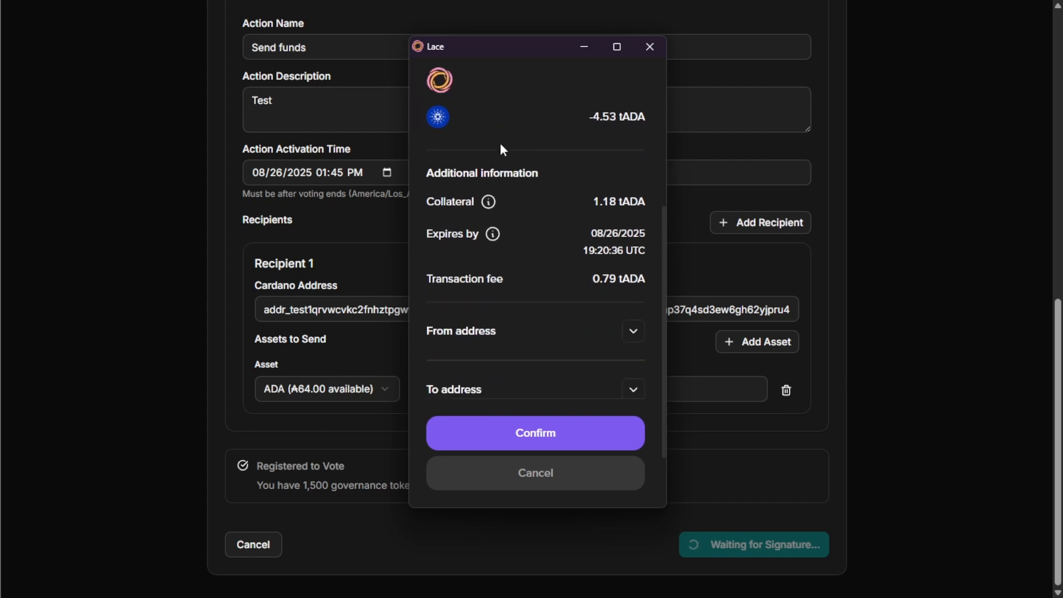
{"action": "left_click", "coordinate": [569, 436]}
{"action": "type", "text": "••••••••••••••"}
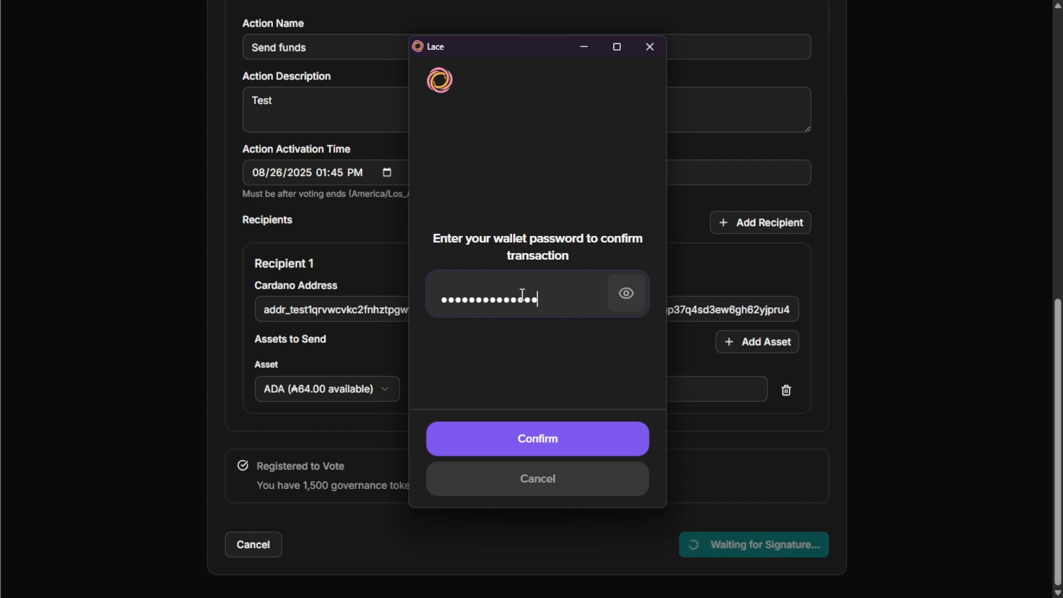
{"action": "left_click", "coordinate": [579, 437]}
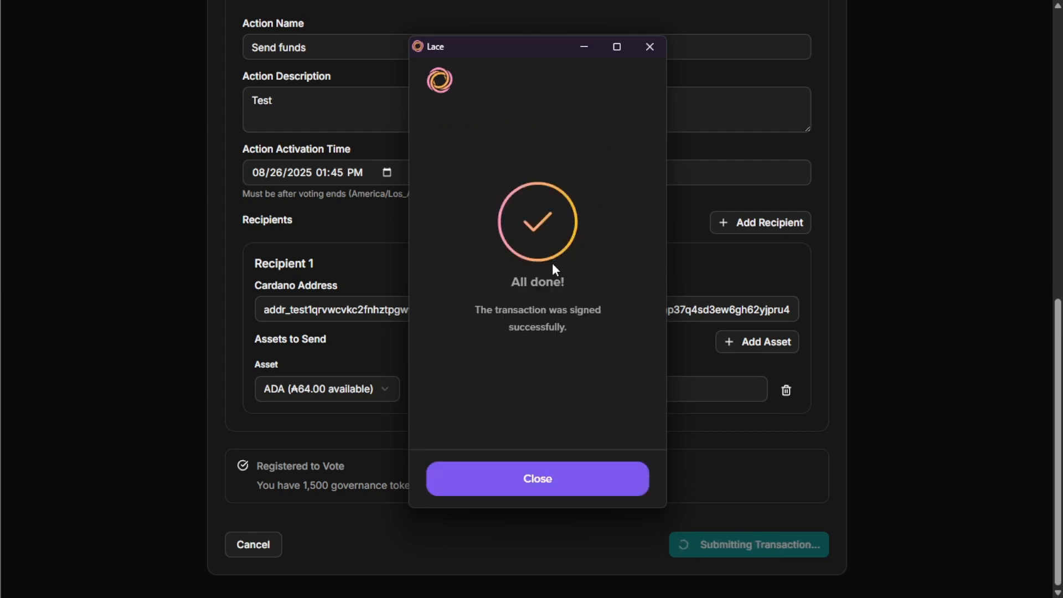
{"action": "left_click", "coordinate": [535, 483]}
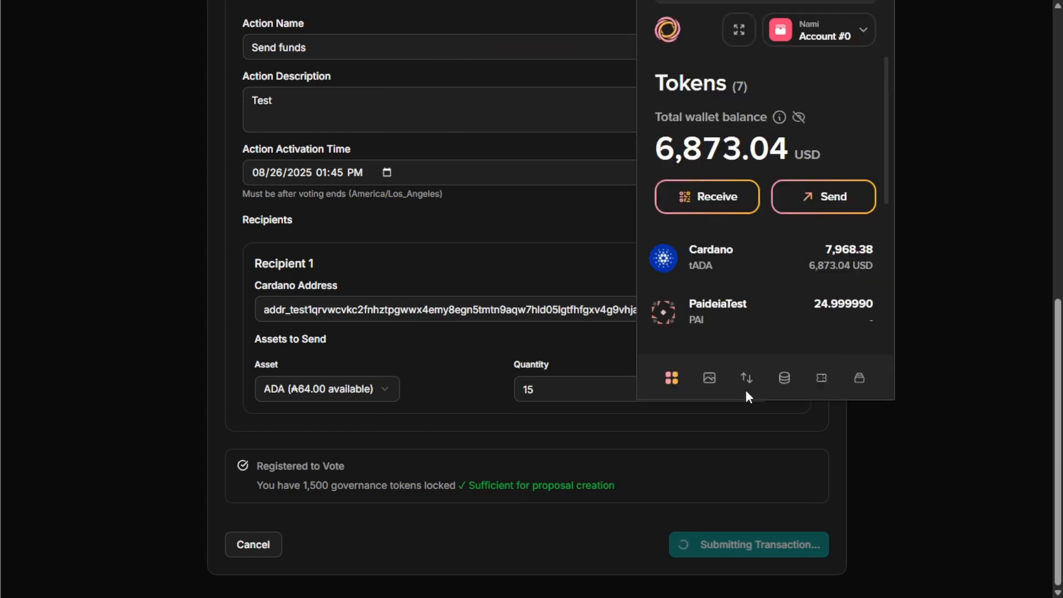
Step: Open the latest sent transaction's details in Lace's activity list
{"action": "left_click", "coordinate": [747, 378]}
{"action": "left_click", "coordinate": [760, 282]}
{"action": "scroll", "coordinate": [436, 321], "scroll_direction": "down", "scroll_amount": 5}
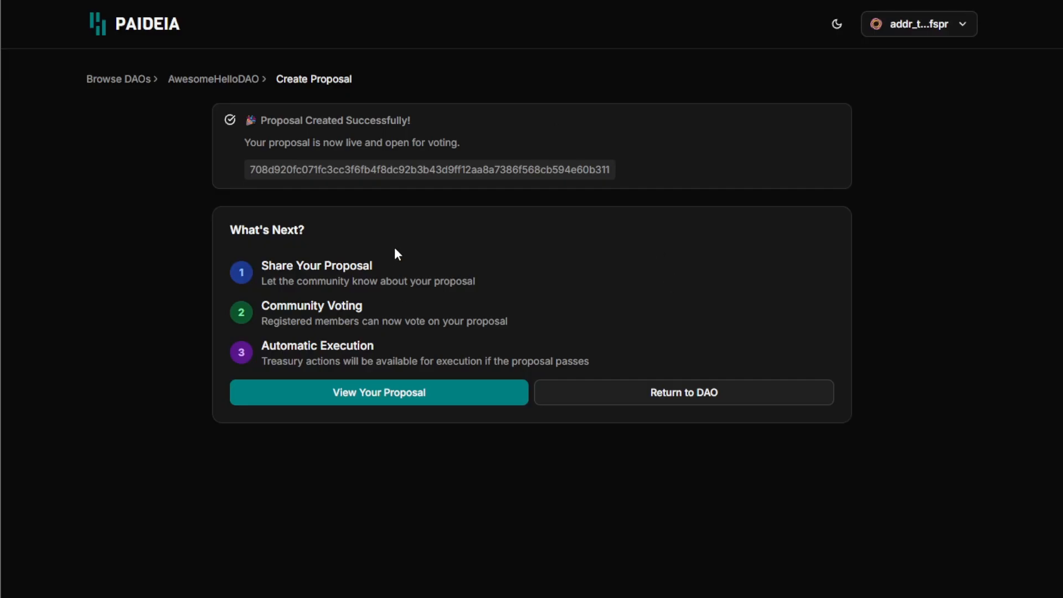
Step: Open the new Video Demonstration proposal and review its title and quorum status
{"action": "left_click", "coordinate": [403, 394]}
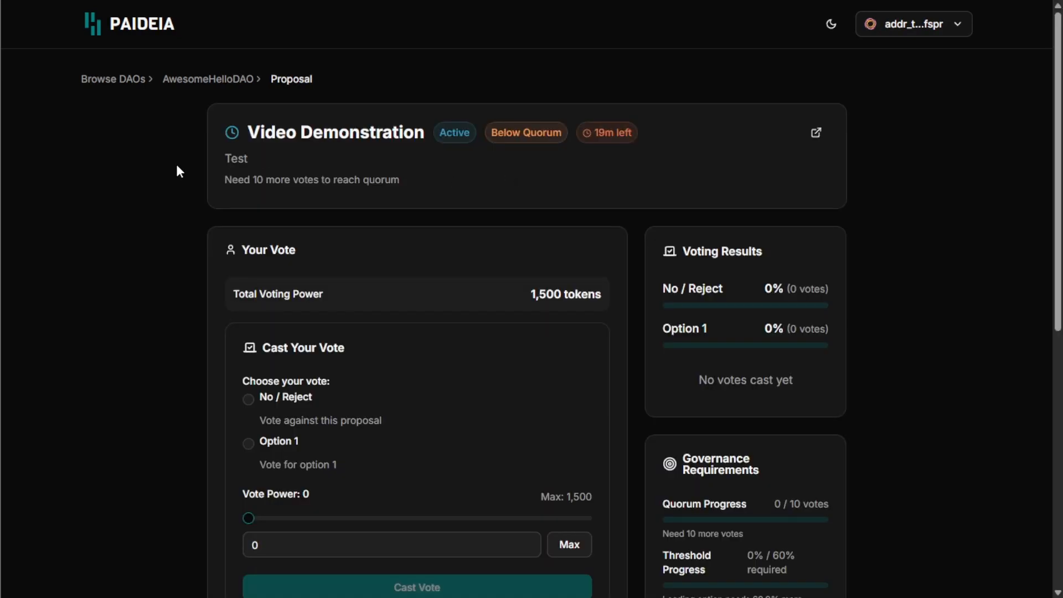
{"action": "left_click_drag", "start_coordinate": [245, 133], "coordinate": [557, 134]}
{"action": "left_click", "coordinate": [485, 178]}
{"action": "left_click", "coordinate": [574, 156]}
{"action": "scroll", "coordinate": [720, 160], "scroll_direction": "down", "scroll_amount": 3}
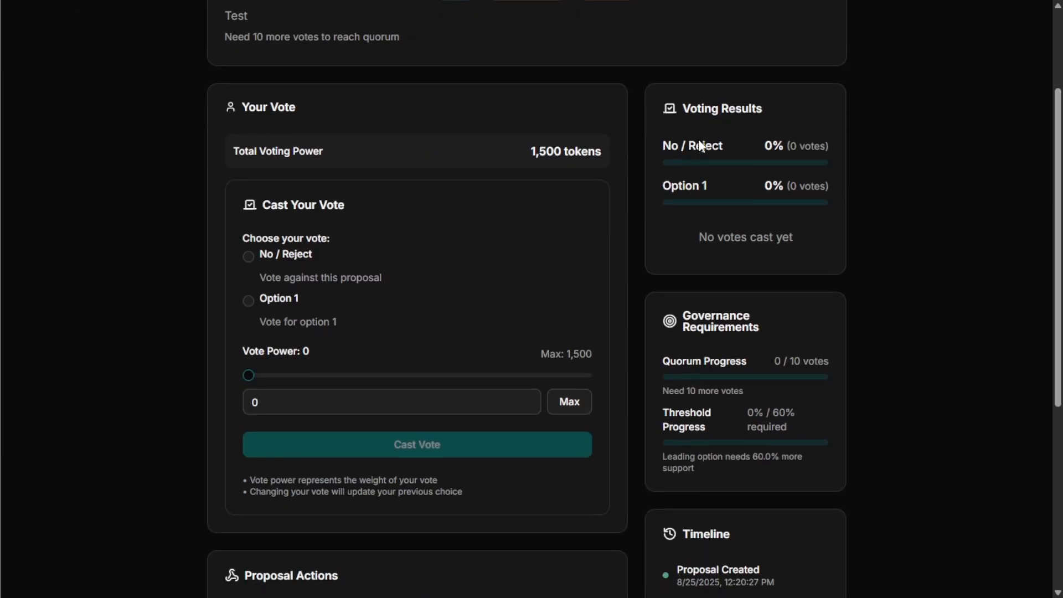
{"action": "scroll", "coordinate": [414, 201], "scroll_direction": "up", "scroll_amount": 3}
{"action": "scroll", "coordinate": [691, 233], "scroll_direction": "down", "scroll_amount": 2}
{"action": "scroll", "coordinate": [690, 237], "scroll_direction": "down", "scroll_amount": 6}
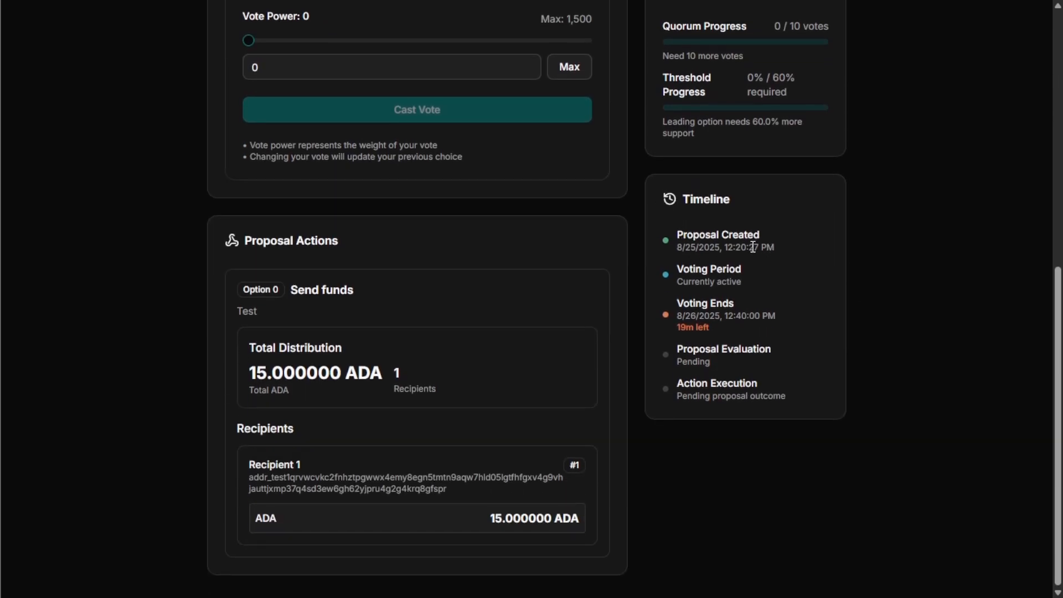
Step: Check the voting period, Voting Ends date, 15 ADA total and recipient address
{"action": "left_click_drag", "start_coordinate": [682, 269], "coordinate": [740, 282]}
{"action": "left_click", "coordinate": [744, 285]}
{"action": "left_click_drag", "start_coordinate": [668, 322], "coordinate": [792, 321]}
{"action": "left_click", "coordinate": [798, 321]}
{"action": "left_click", "coordinate": [408, 386]}
{"action": "left_click_drag", "start_coordinate": [249, 478], "coordinate": [472, 486]}
{"action": "left_click", "coordinate": [472, 486]}
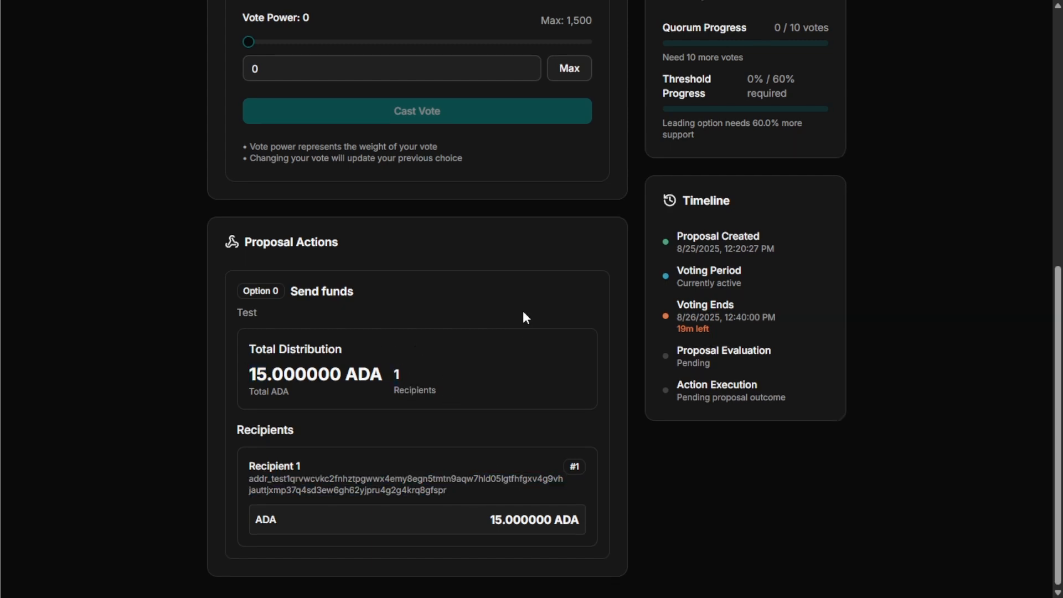
{"action": "scroll", "coordinate": [554, 344], "scroll_direction": "up", "scroll_amount": 9}
Step: Select Option 1 as the vote
{"action": "left_click", "coordinate": [248, 442]}
{"action": "scroll", "coordinate": [440, 383], "scroll_direction": "down", "scroll_amount": 2}
{"action": "scroll", "coordinate": [440, 384], "scroll_direction": "down", "scroll_amount": 1}
Step: Cast a vote for Option 1 using the full 1,500 tokens of voting power
{"action": "scroll", "coordinate": [609, 200], "scroll_direction": "up", "scroll_amount": 1}
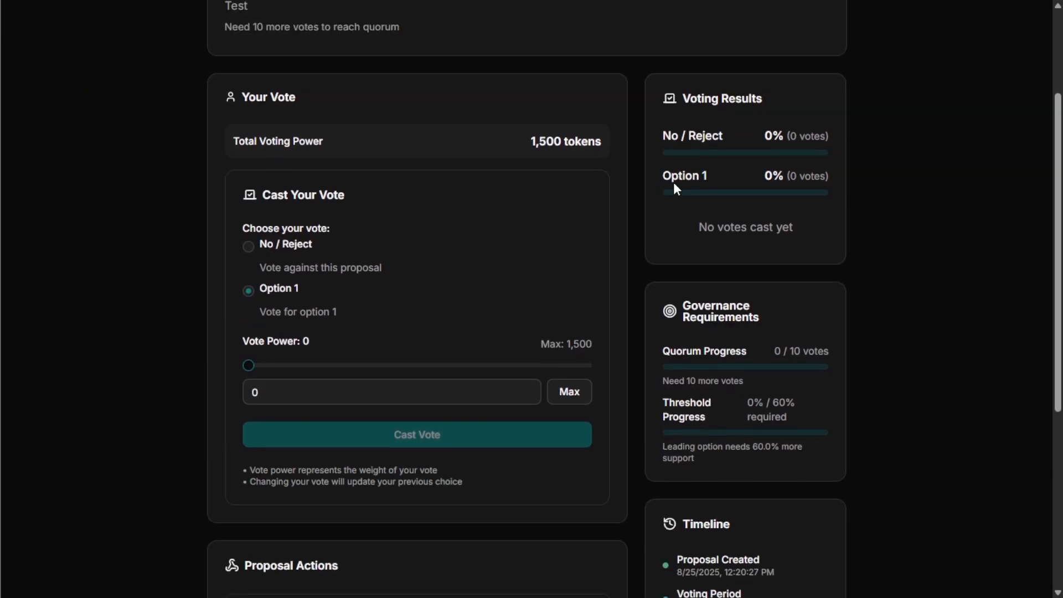
{"action": "left_click", "coordinate": [569, 401]}
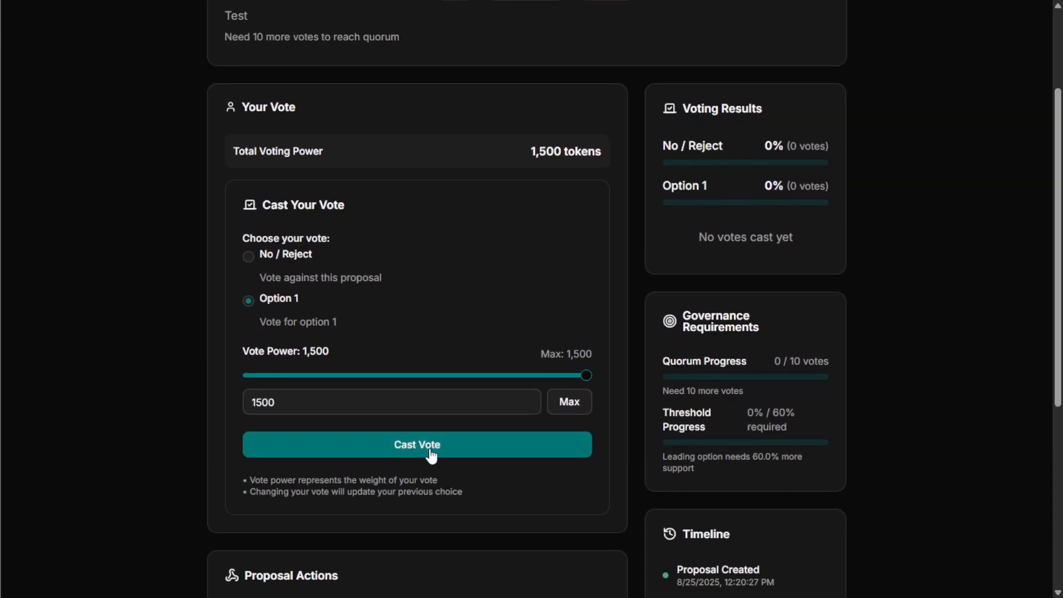
{"action": "left_click", "coordinate": [432, 456]}
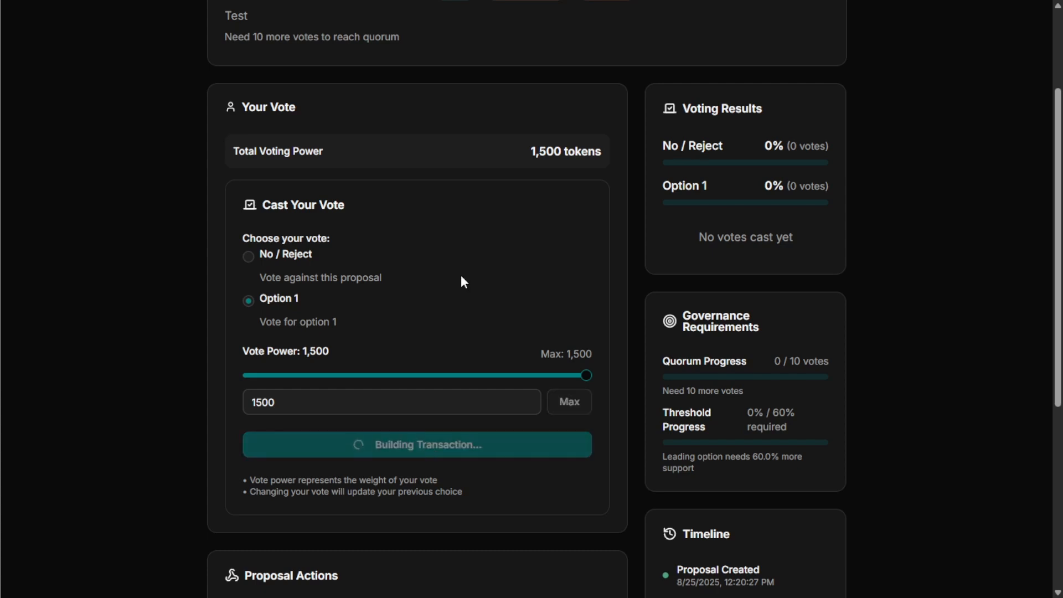
{"action": "scroll", "coordinate": [461, 277], "scroll_direction": "up", "scroll_amount": 2}
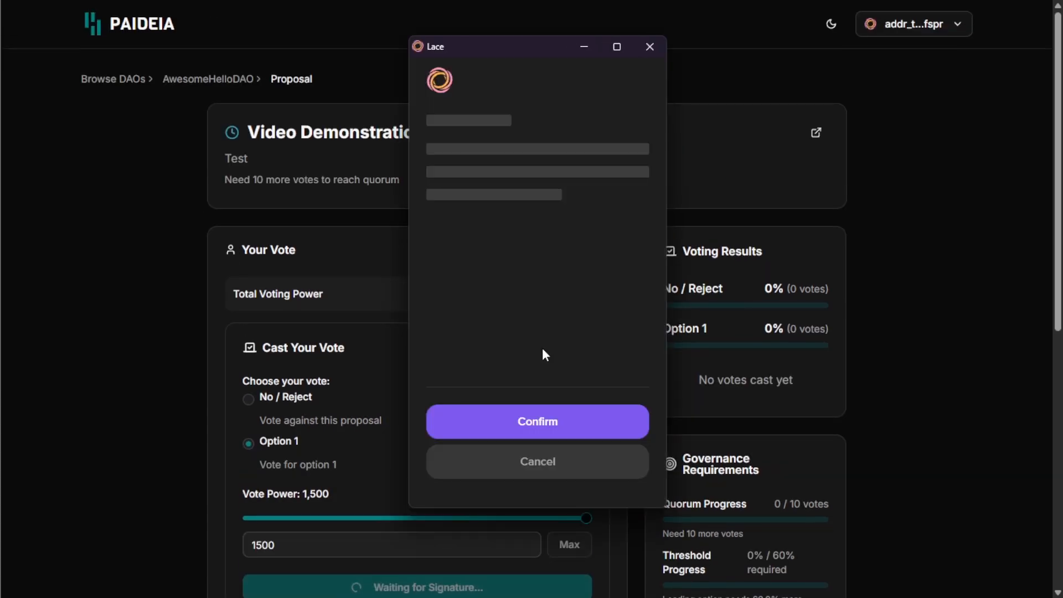
Step: Approve and sign the vote transaction in Lace with the wallet password
{"action": "left_click", "coordinate": [537, 435]}
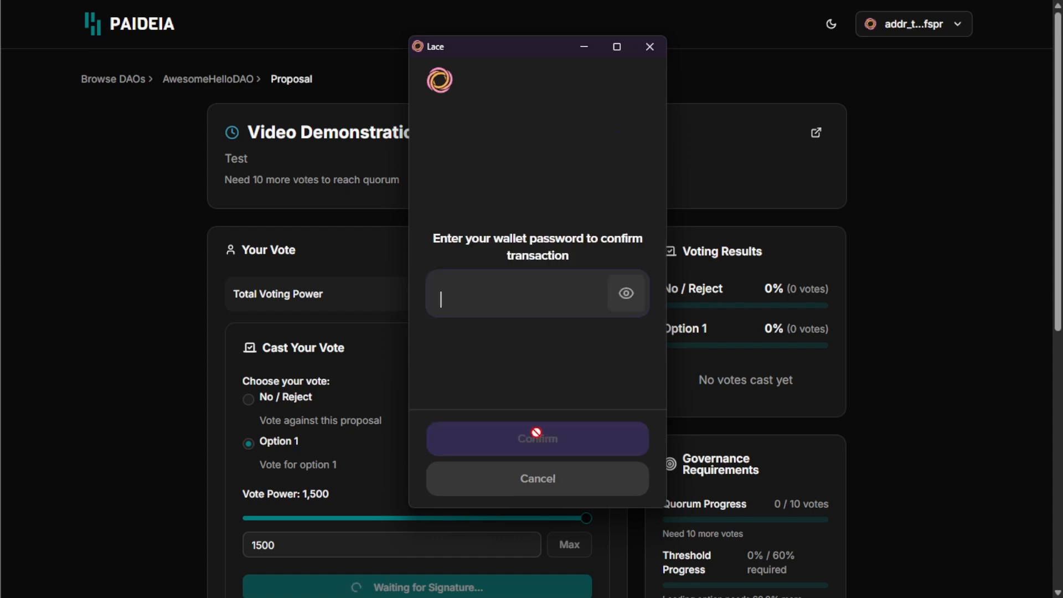
{"action": "type", "text": "•••••••••••••••"}
{"action": "left_click", "coordinate": [550, 445]}
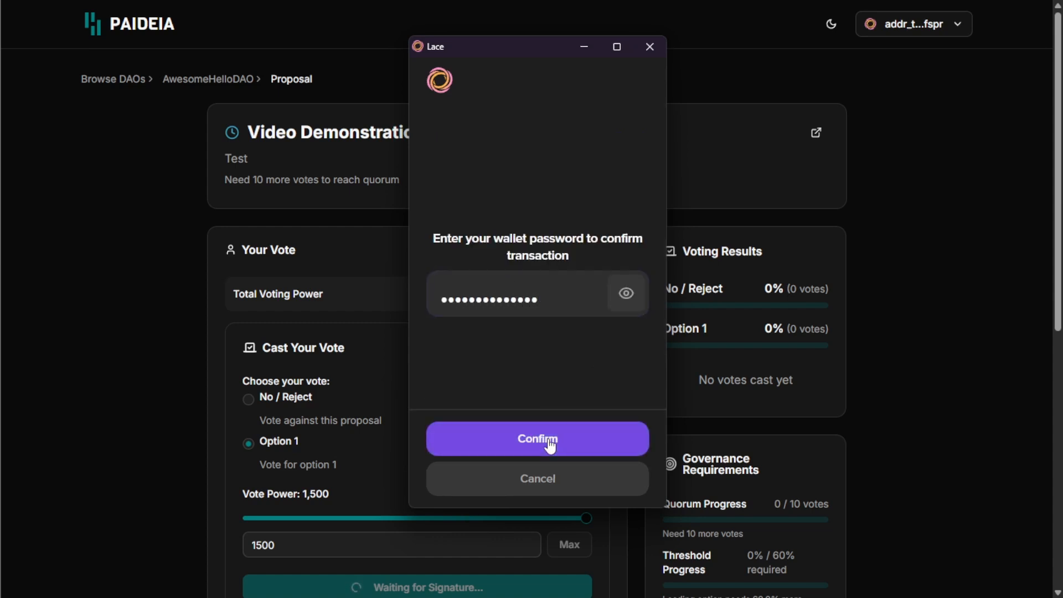
{"action": "left_click", "coordinate": [549, 472]}
{"action": "scroll", "coordinate": [537, 278], "scroll_direction": "down", "scroll_amount": 4}
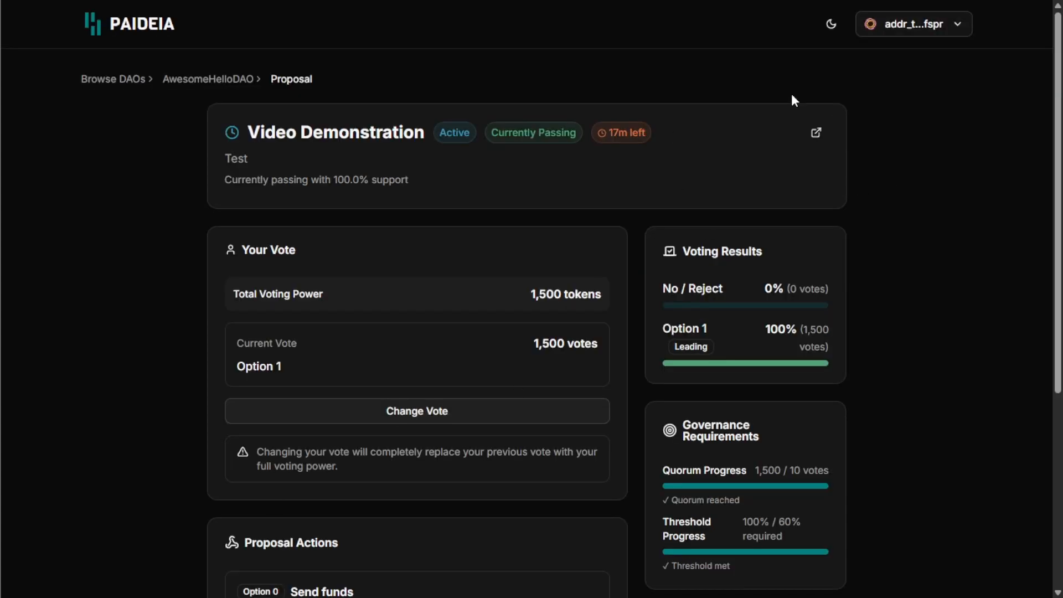
Step: Check the 1,500-vote tally, reached quorum, and 100% support against the 60% threshold
{"action": "scroll", "coordinate": [727, 121], "scroll_direction": "down", "scroll_amount": 1}
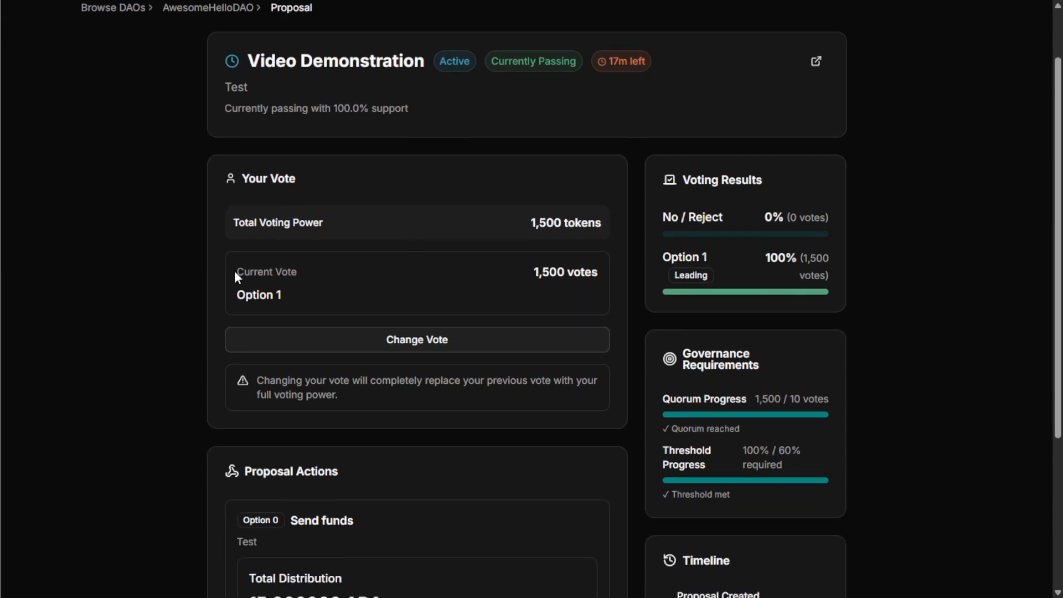
{"action": "left_click_drag", "start_coordinate": [535, 272], "coordinate": [559, 269]}
{"action": "left_click", "coordinate": [568, 280]}
{"action": "scroll", "coordinate": [570, 286], "scroll_direction": "up", "scroll_amount": 1}
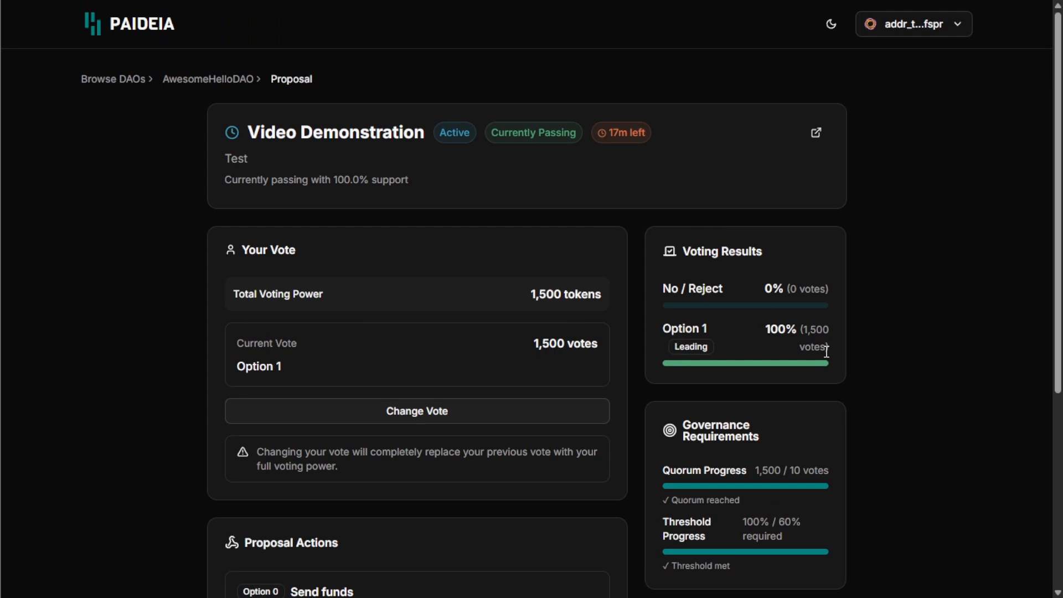
{"action": "scroll", "coordinate": [788, 332], "scroll_direction": "down", "scroll_amount": 2}
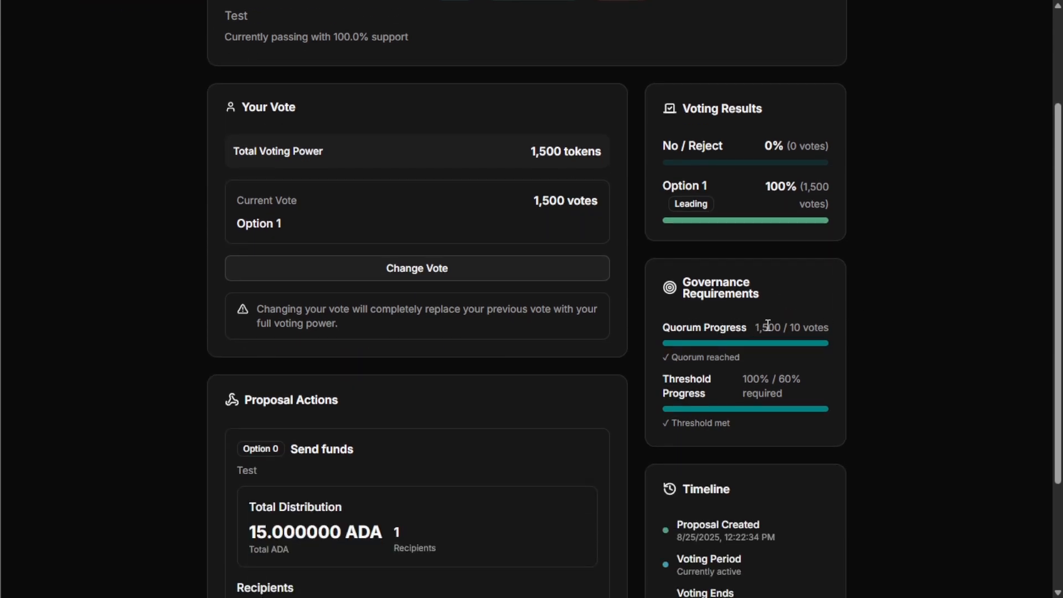
{"action": "left_click_drag", "start_coordinate": [792, 327], "coordinate": [829, 327]}
{"action": "left_click", "coordinate": [803, 299]}
{"action": "scroll", "coordinate": [803, 299], "scroll_direction": "down", "scroll_amount": 1}
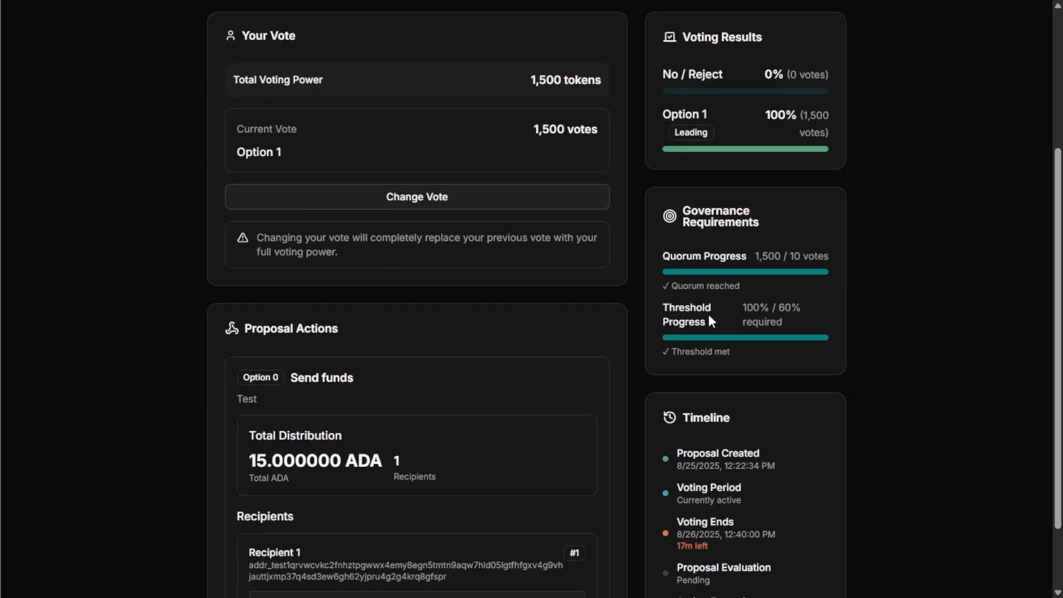
{"action": "left_click_drag", "start_coordinate": [769, 307], "coordinate": [743, 307]}
{"action": "left_click", "coordinate": [743, 308]}
{"action": "left_click", "coordinate": [808, 310]}
Step: Check the 17m remaining, Voting Ends entry and 15 ADA amount until it reads ReadyForEvaluation
{"action": "scroll", "coordinate": [845, 272], "scroll_direction": "down", "scroll_amount": 1}
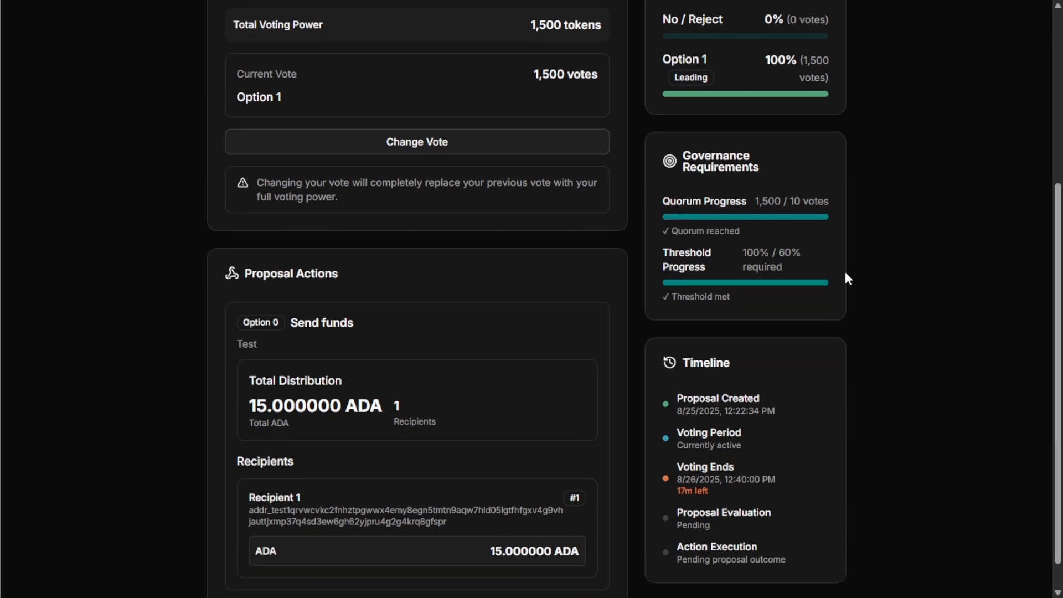
{"action": "scroll", "coordinate": [880, 152], "scroll_direction": "down", "scroll_amount": 1}
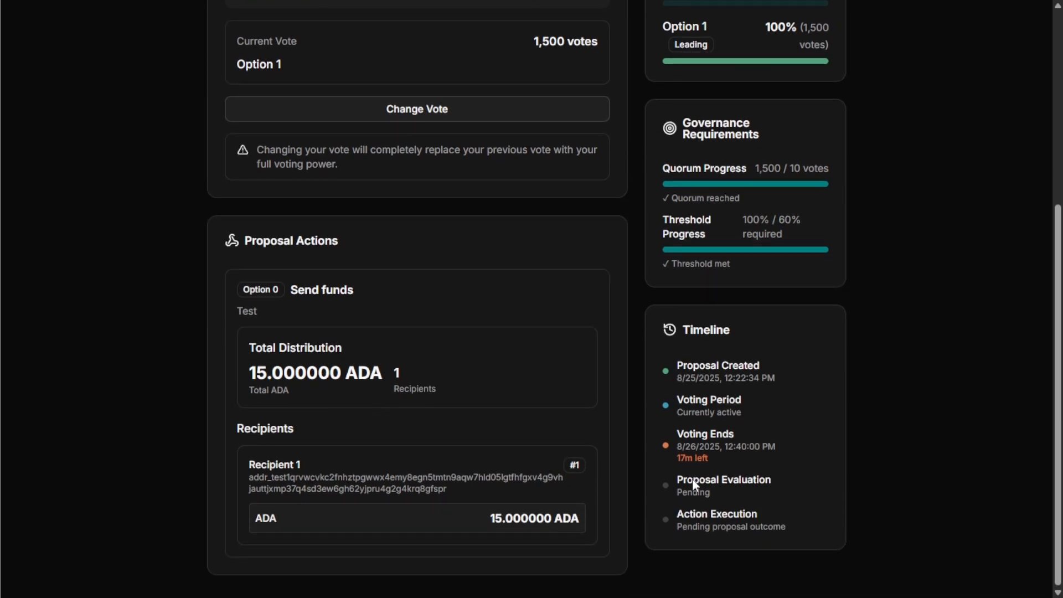
{"action": "double_click", "coordinate": [694, 456]}
{"action": "left_click_drag", "start_coordinate": [736, 456], "coordinate": [676, 424]}
{"action": "left_click", "coordinate": [789, 485]}
{"action": "left_click_drag", "start_coordinate": [486, 520], "coordinate": [505, 521]}
{"action": "left_click", "coordinate": [523, 471]}
{"action": "scroll", "coordinate": [540, 407], "scroll_direction": "up", "scroll_amount": 2}
{"action": "scroll", "coordinate": [542, 410], "scroll_direction": "up", "scroll_amount": 3}
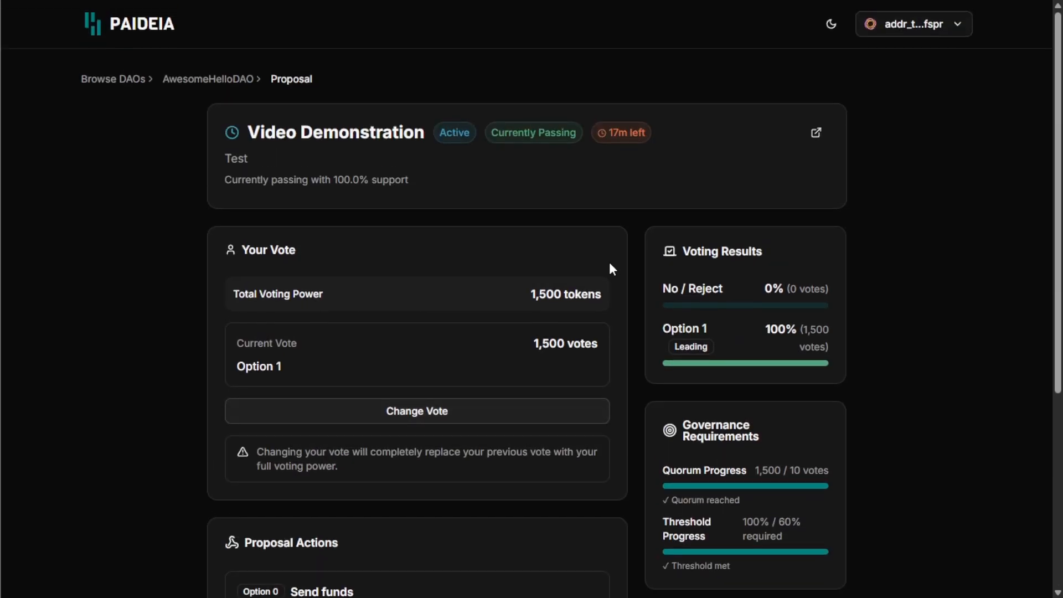
{"action": "scroll", "coordinate": [671, 133], "scroll_direction": "down", "scroll_amount": 5}
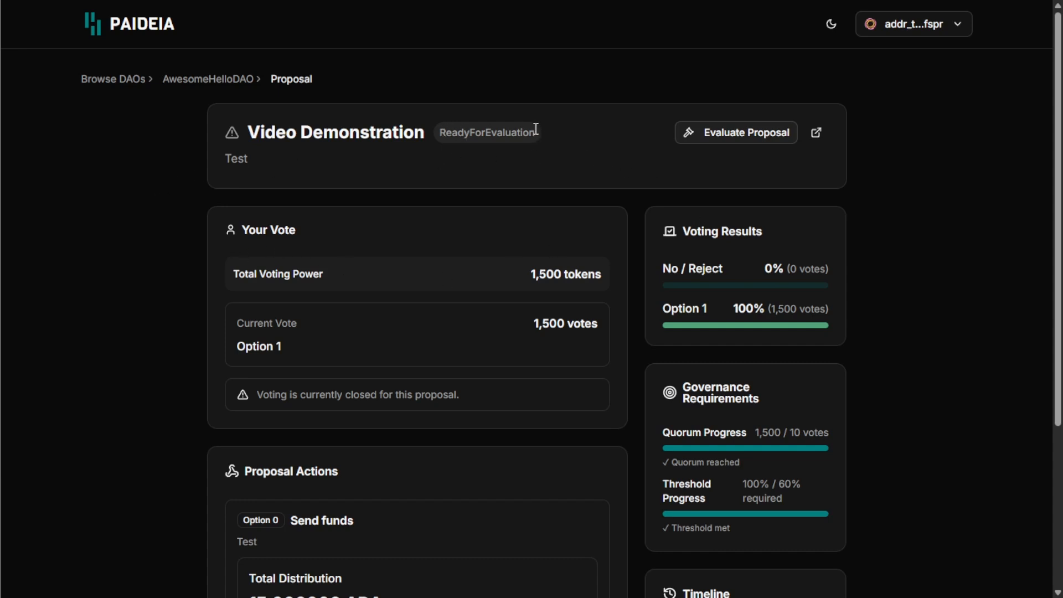
Step: Recheck the Video Demonstration results (ReadyForEvaluation, No / Reject vs Option 1) and start its evaluation
{"action": "left_click_drag", "start_coordinate": [542, 139], "coordinate": [443, 135]}
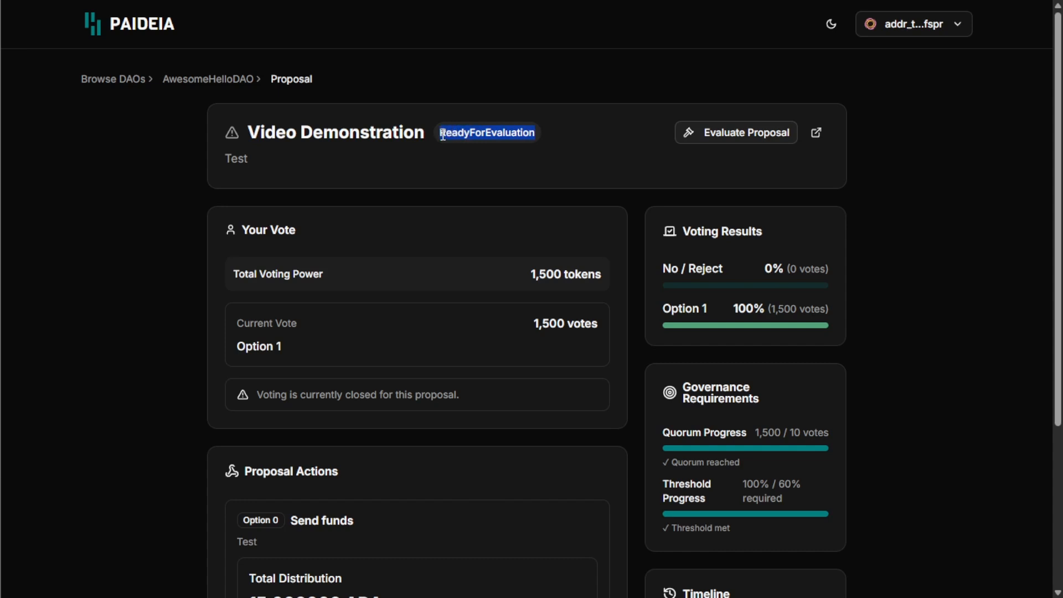
{"action": "left_click", "coordinate": [443, 135]}
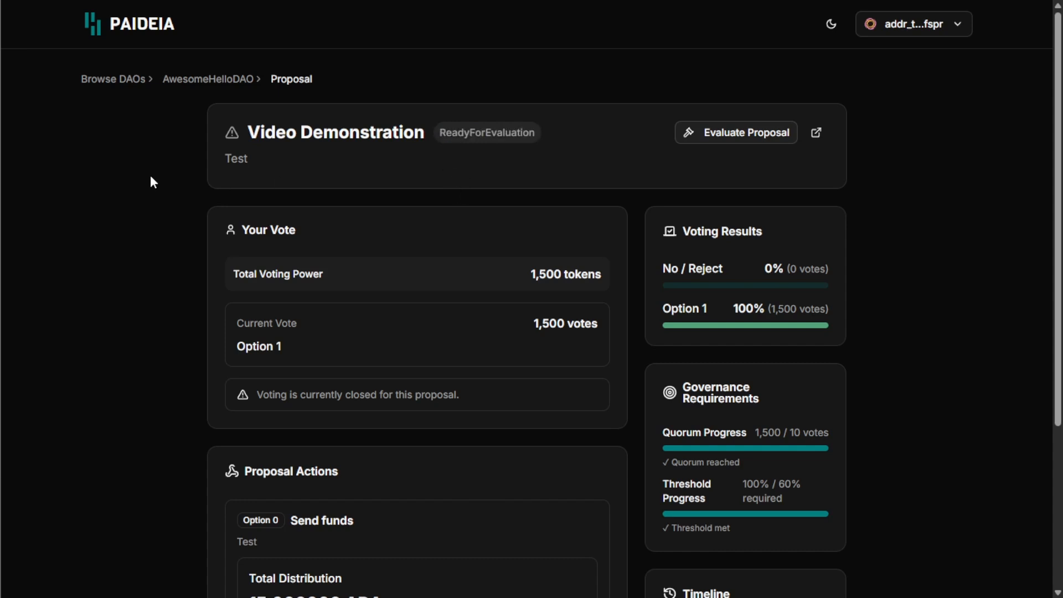
{"action": "scroll", "coordinate": [151, 178], "scroll_direction": "down", "scroll_amount": 4}
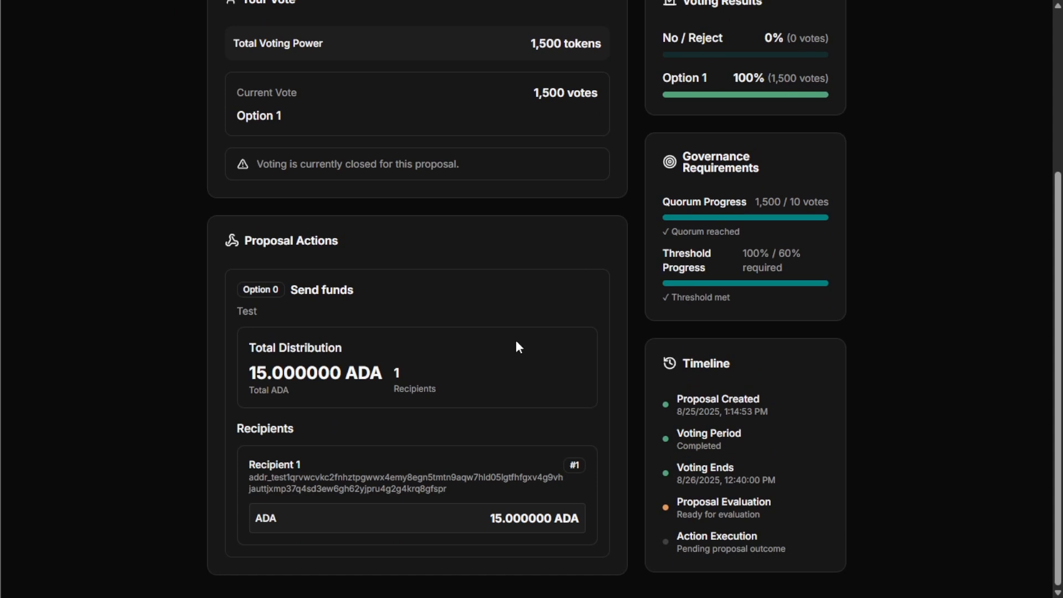
{"action": "scroll", "coordinate": [527, 332], "scroll_direction": "up", "scroll_amount": 4}
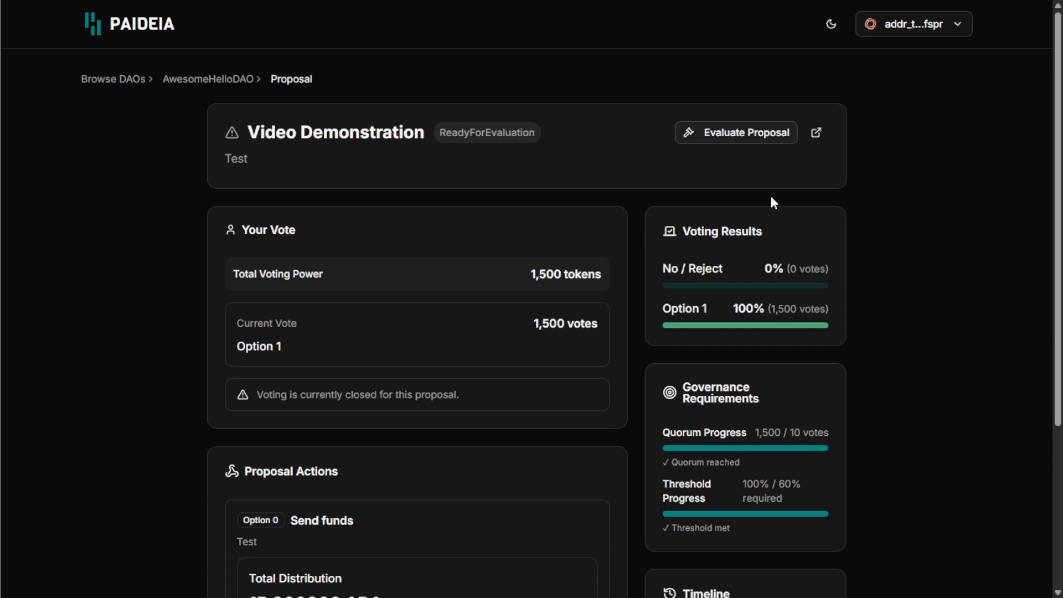
{"action": "scroll", "coordinate": [903, 178], "scroll_direction": "down", "scroll_amount": 4}
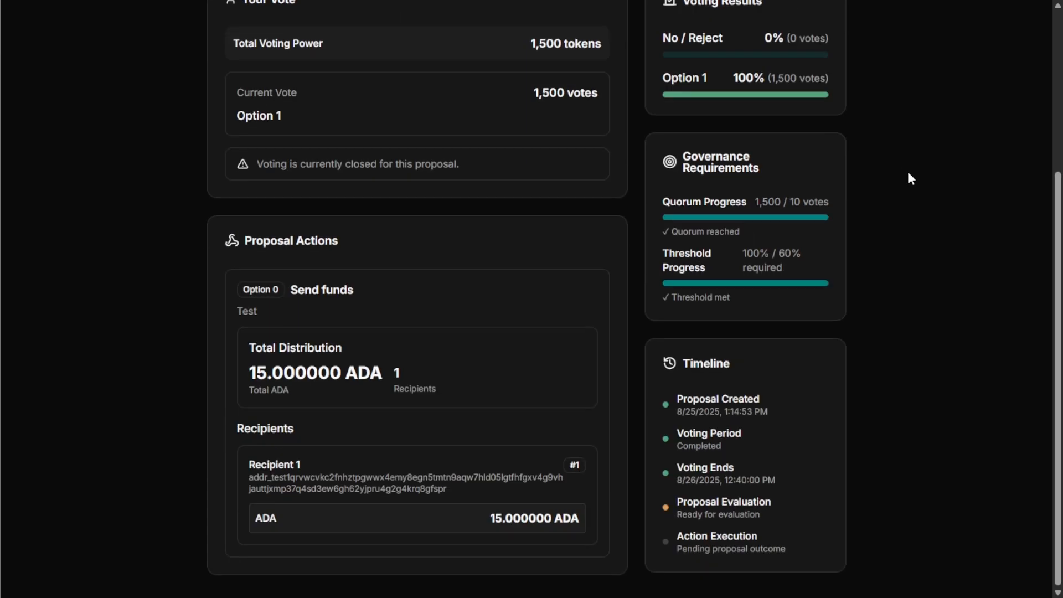
{"action": "scroll", "coordinate": [413, 275], "scroll_direction": "up", "scroll_amount": 4}
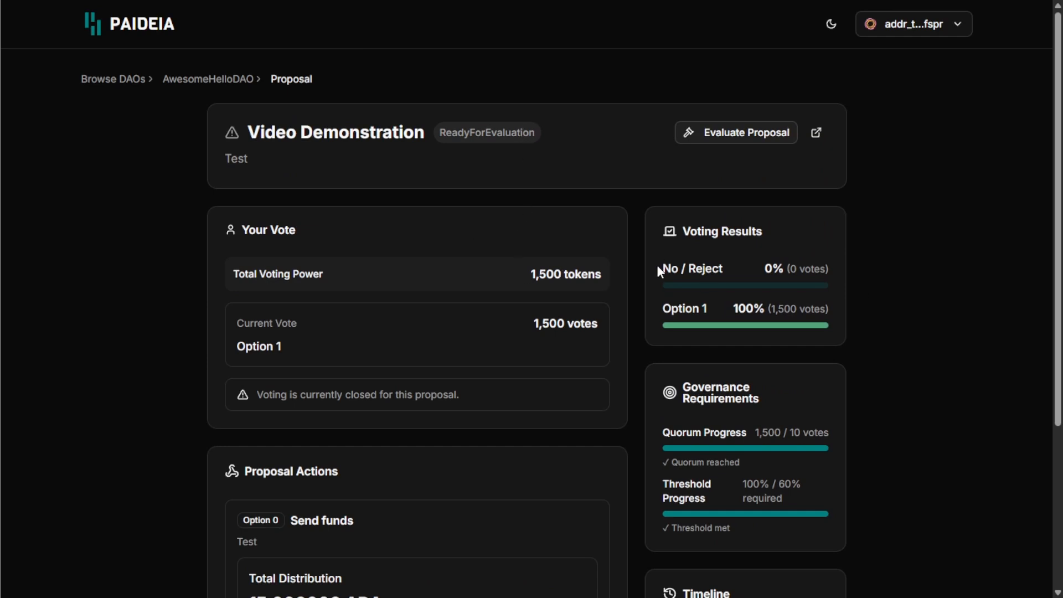
{"action": "left_click_drag", "start_coordinate": [653, 259], "coordinate": [837, 310]}
{"action": "left_click", "coordinate": [838, 311]}
{"action": "scroll", "coordinate": [634, 222], "scroll_direction": "down", "scroll_amount": 4}
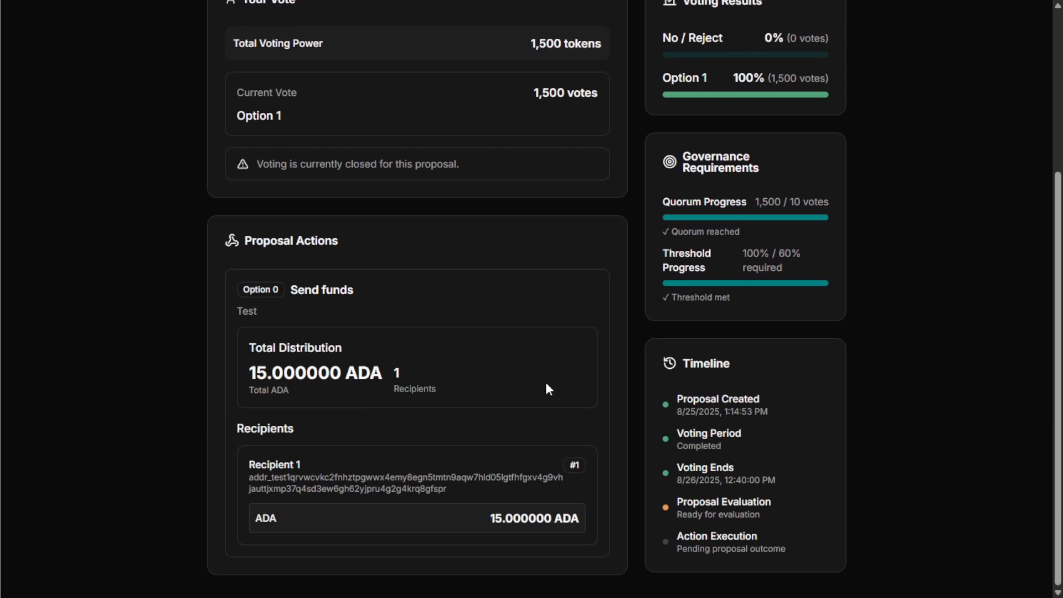
{"action": "scroll", "coordinate": [831, 221], "scroll_direction": "up", "scroll_amount": 4}
{"action": "left_click", "coordinate": [727, 138]}
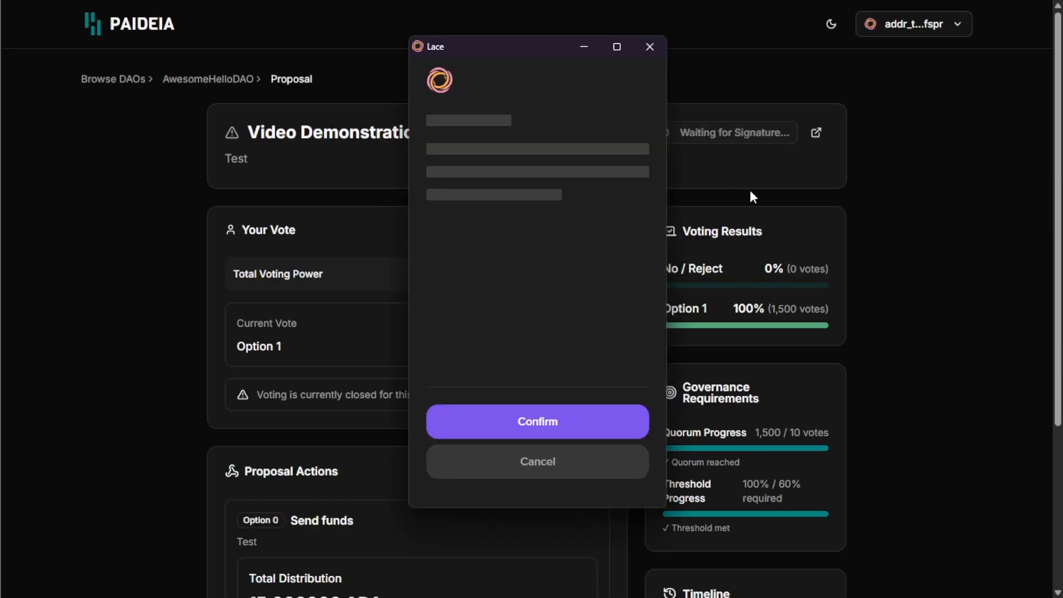
Step: Approve the evaluation transaction in Lace, sign it with the wallet password, and close the confirmation
{"action": "scroll", "coordinate": [552, 286], "scroll_direction": "down", "scroll_amount": 2}
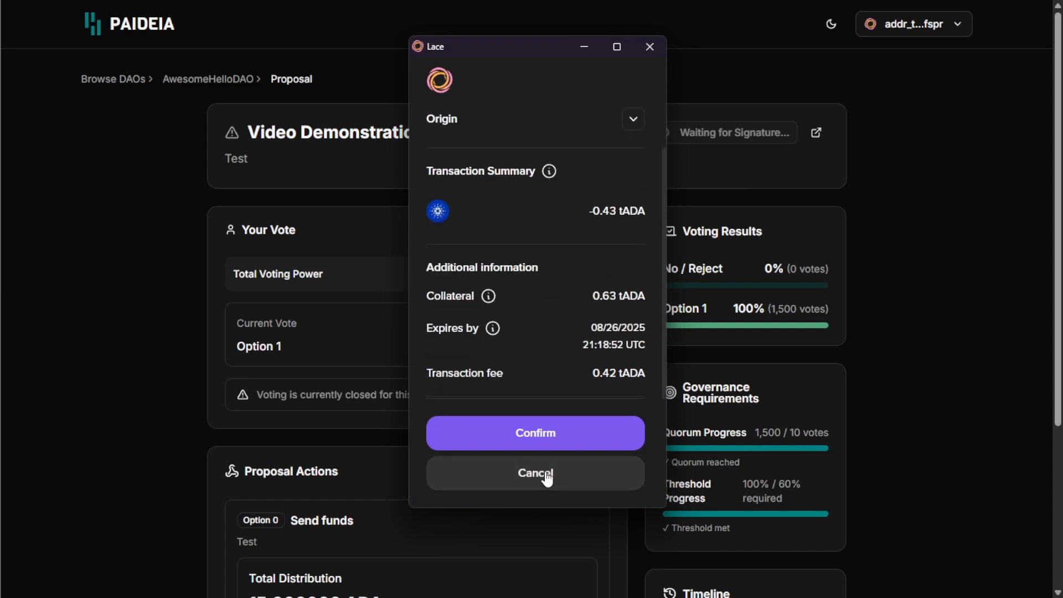
{"action": "left_click", "coordinate": [537, 434]}
{"action": "type", "text": "*****"}
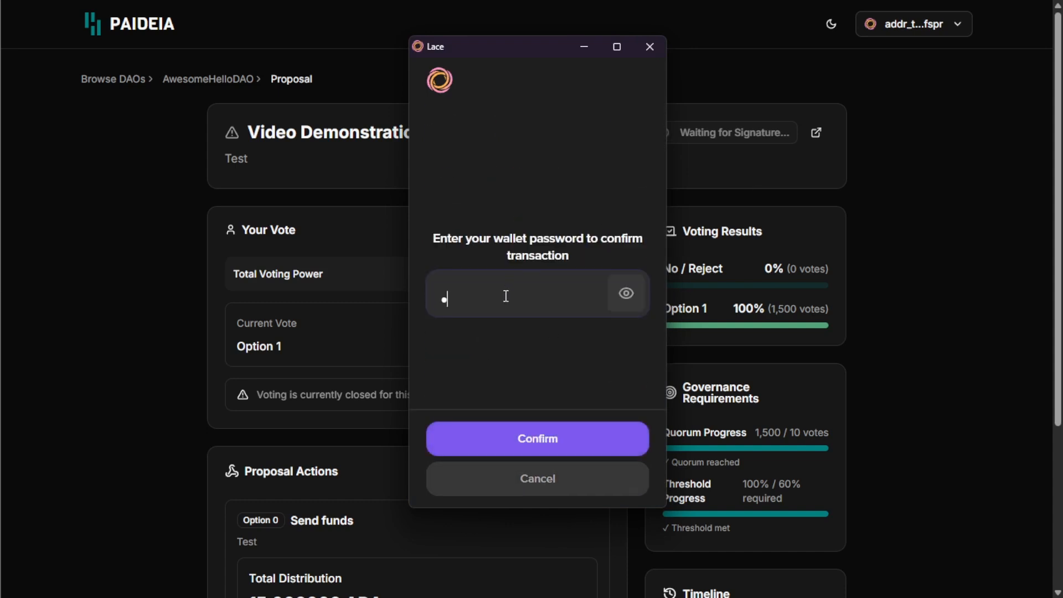
{"action": "type", "text": "*********"}
{"action": "left_click", "coordinate": [573, 453]}
{"action": "left_click", "coordinate": [568, 466]}
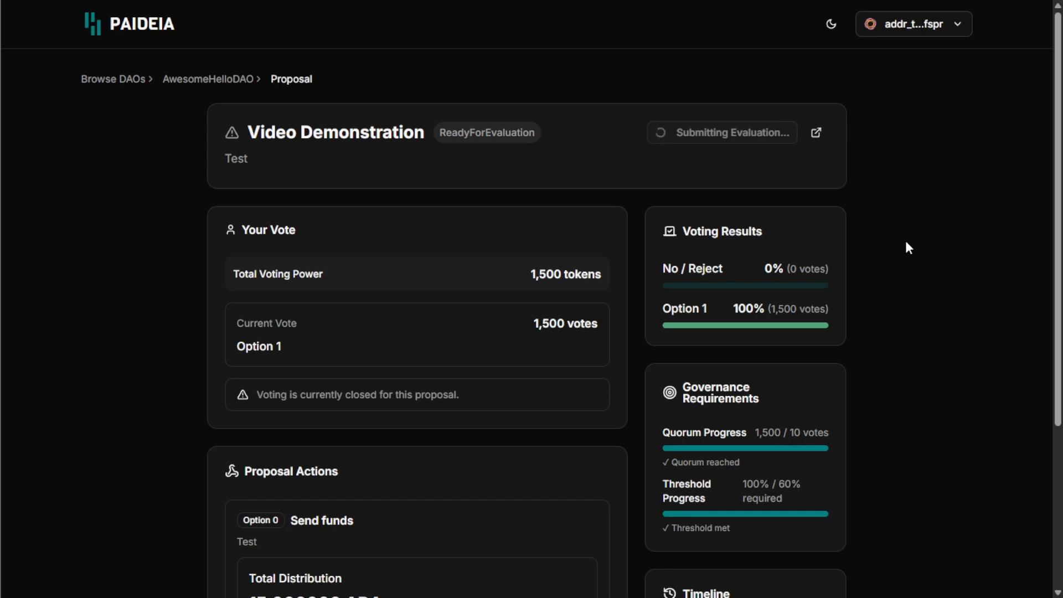
{"action": "scroll", "coordinate": [893, 186], "scroll_direction": "down", "scroll_amount": 4}
{"action": "scroll", "coordinate": [893, 185], "scroll_direction": "up", "scroll_amount": 4}
Step: Open AwesomeHelloDAO's list of proposals awaiting evaluation and look through it
{"action": "left_click", "coordinate": [227, 80]}
{"action": "left_click", "coordinate": [247, 171]}
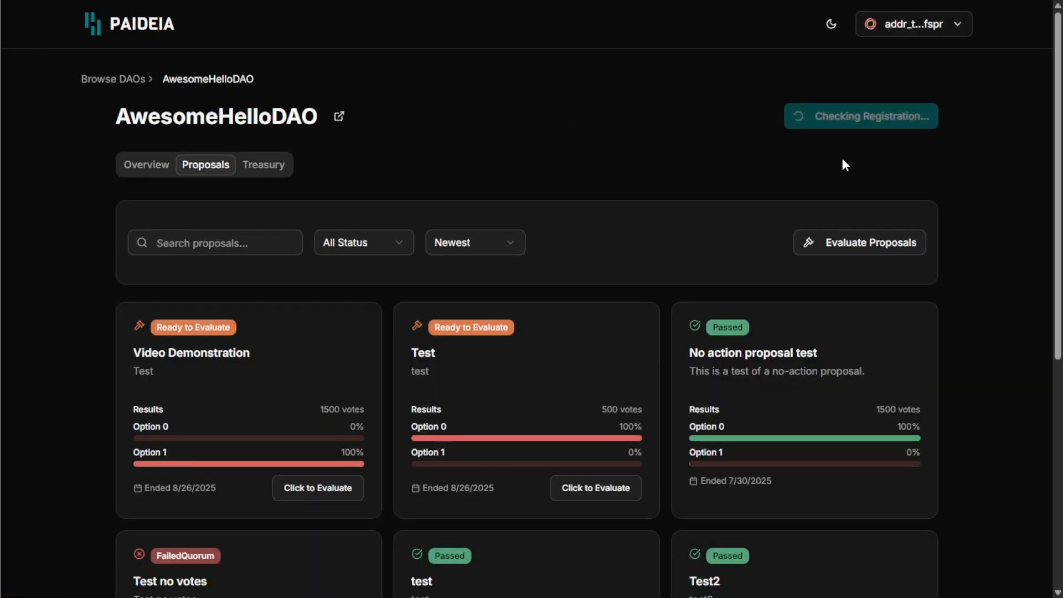
{"action": "left_click", "coordinate": [864, 243]}
{"action": "scroll", "coordinate": [513, 186], "scroll_direction": "down", "scroll_amount": 2}
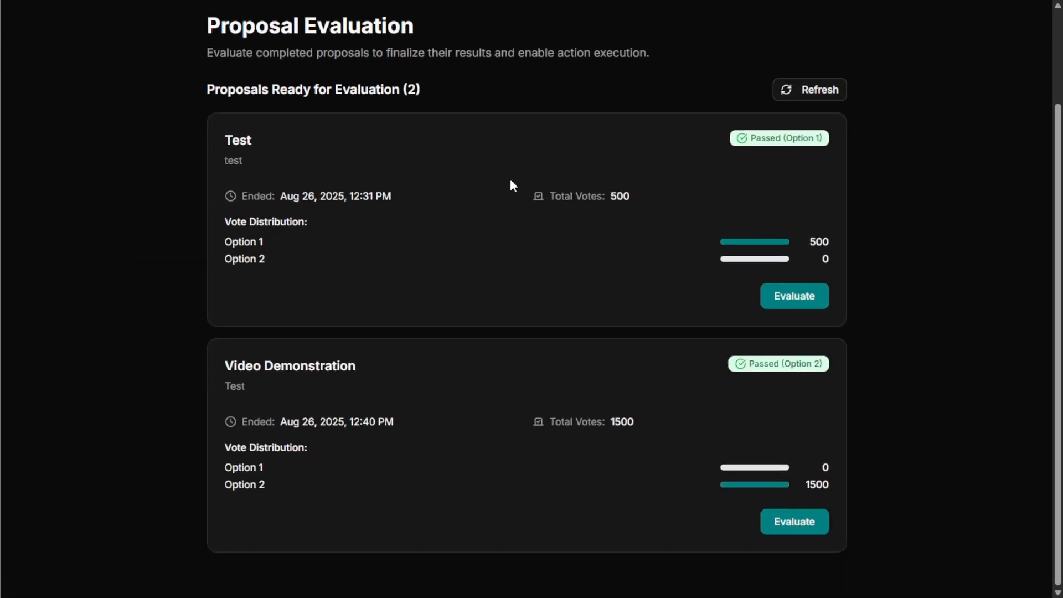
{"action": "scroll", "coordinate": [310, 216], "scroll_direction": "up", "scroll_amount": 2}
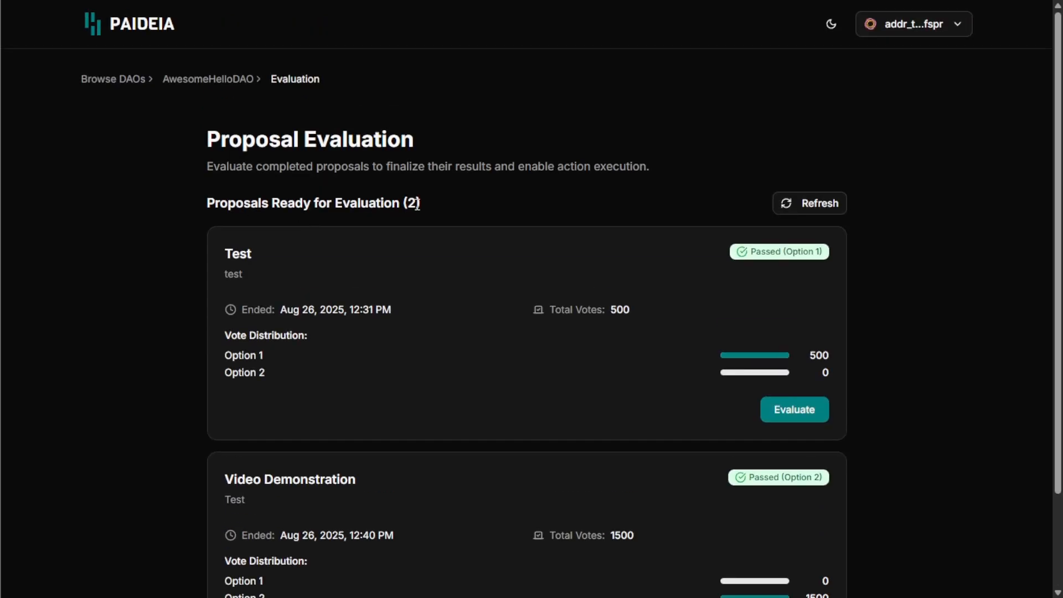
{"action": "scroll", "coordinate": [609, 205], "scroll_direction": "down", "scroll_amount": 2}
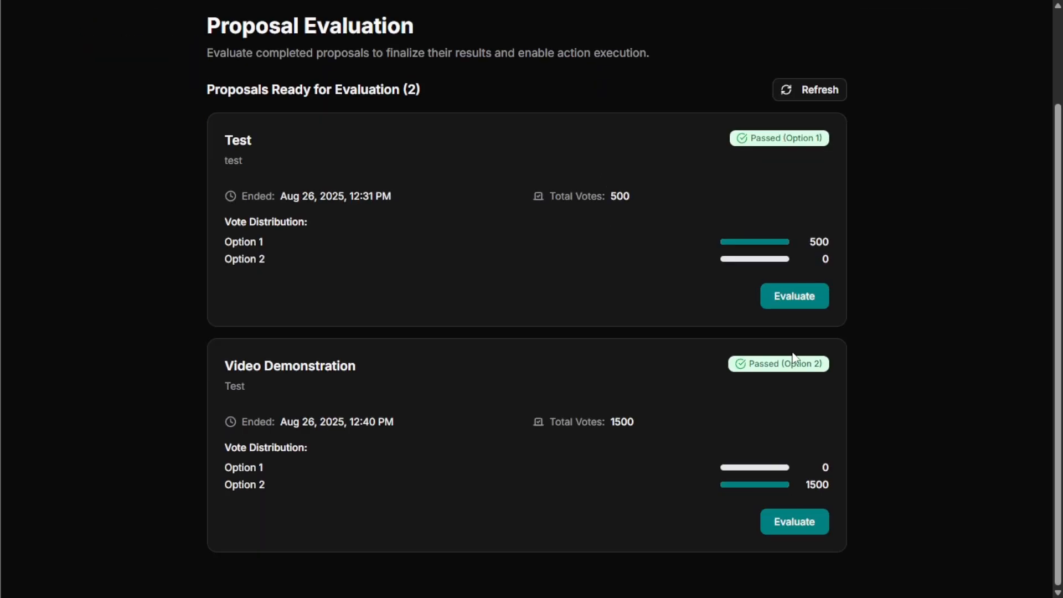
{"action": "scroll", "coordinate": [309, 273], "scroll_direction": "up", "scroll_amount": 2}
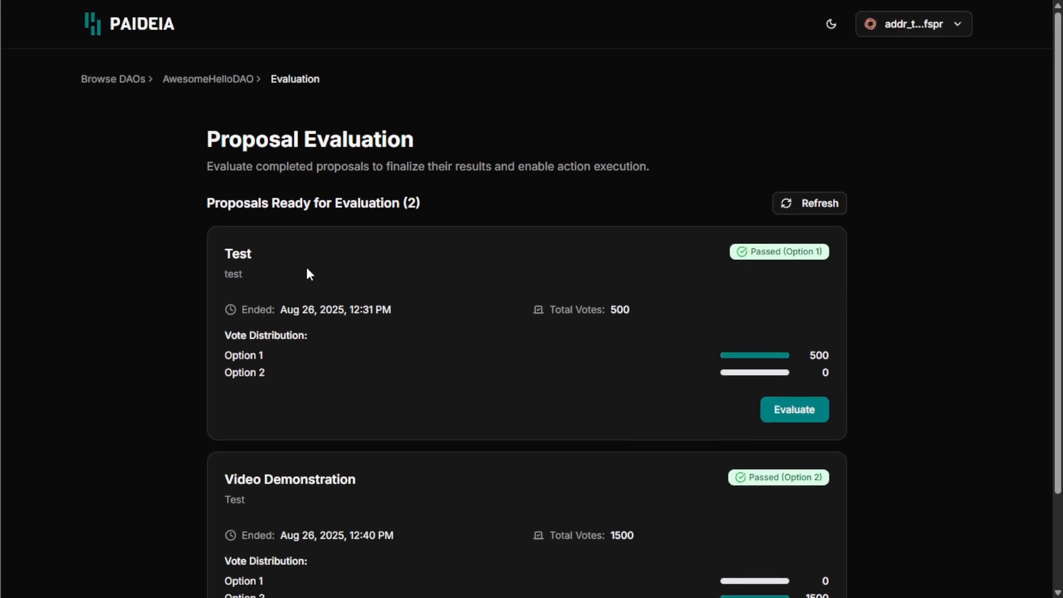
Step: Return to the AwesomeHelloDAO proposals and open Video Demonstration
{"action": "left_click", "coordinate": [244, 86]}
{"action": "scroll", "coordinate": [317, 207], "scroll_direction": "down", "scroll_amount": 3}
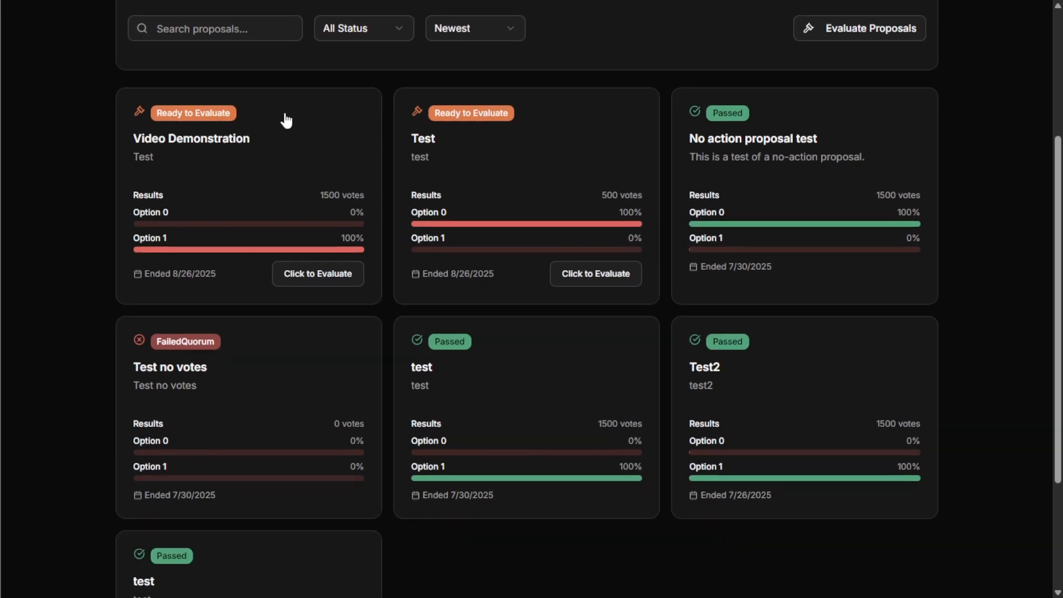
{"action": "left_click", "coordinate": [228, 155]}
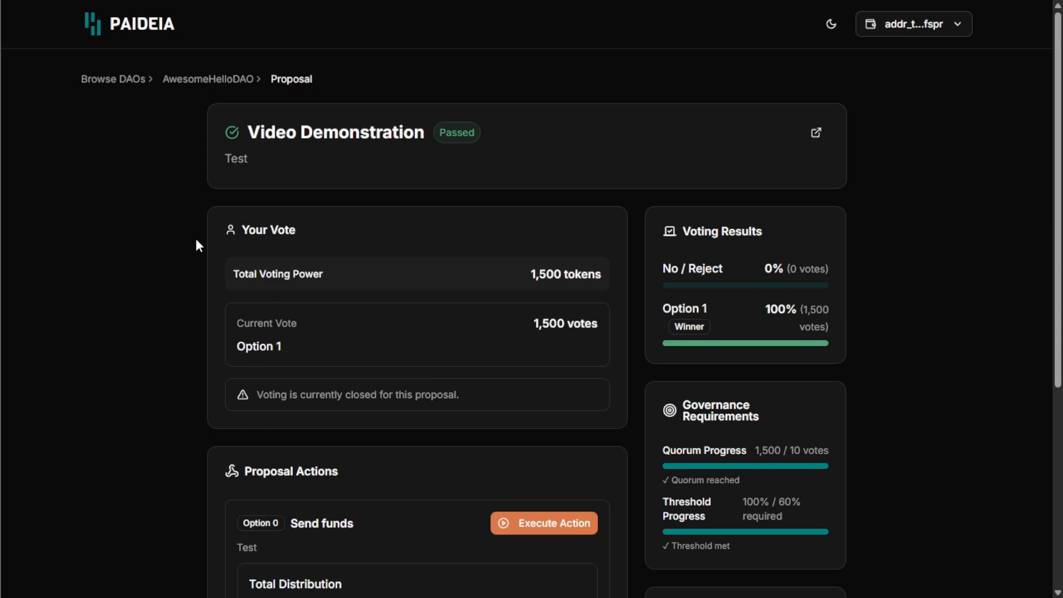
Step: Check the recent transaction activity in the Lace wallet, then close it
{"action": "scroll", "coordinate": [640, 217], "scroll_direction": "down", "scroll_amount": 5}
{"action": "left_click", "coordinate": [884, 0]}
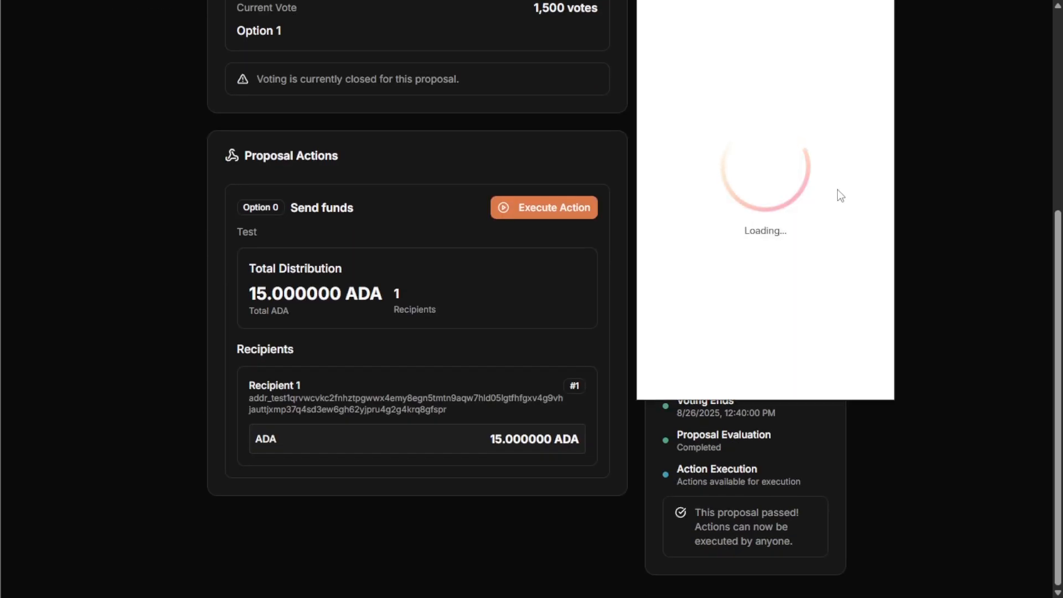
{"action": "left_click", "coordinate": [745, 378]}
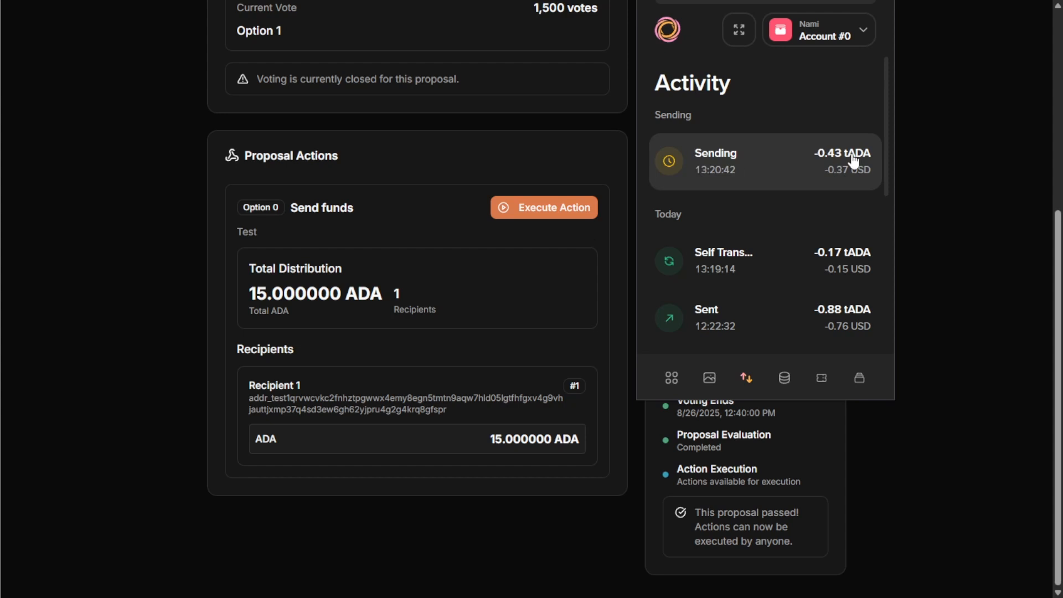
{"action": "left_click", "coordinate": [925, 141]}
Step: Confirm the proposal Passed with Option 1 winning at 100%, then open the 15 ADA Send funds execution
{"action": "scroll", "coordinate": [547, 263], "scroll_direction": "up", "scroll_amount": 6}
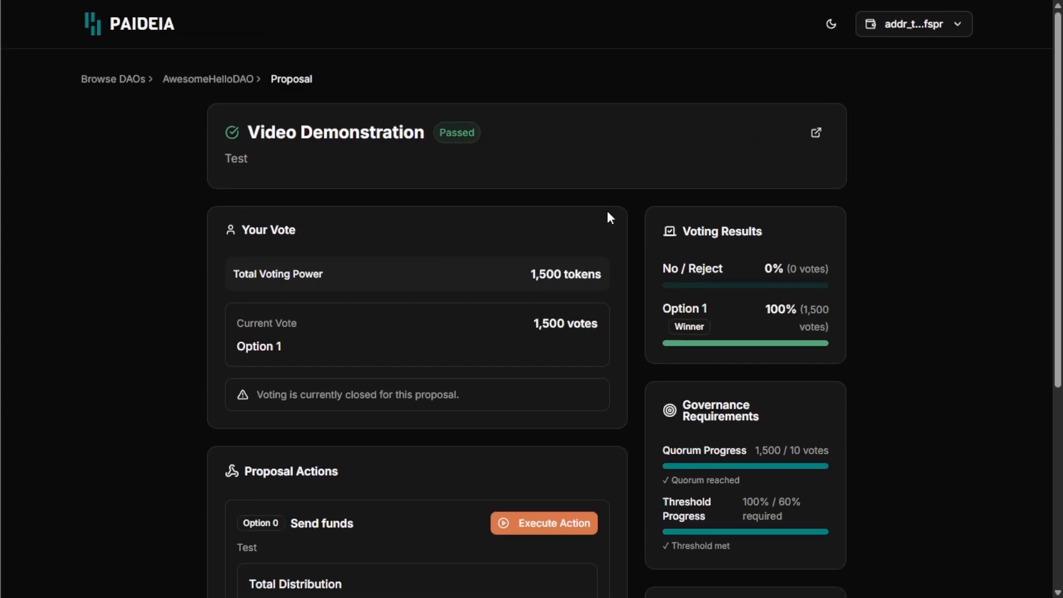
{"action": "left_click_drag", "start_coordinate": [441, 131], "coordinate": [475, 132]}
{"action": "left_click", "coordinate": [565, 148]}
{"action": "left_click_drag", "start_coordinate": [666, 308], "coordinate": [829, 327]}
{"action": "left_click_drag", "start_coordinate": [753, 314], "coordinate": [824, 312]}
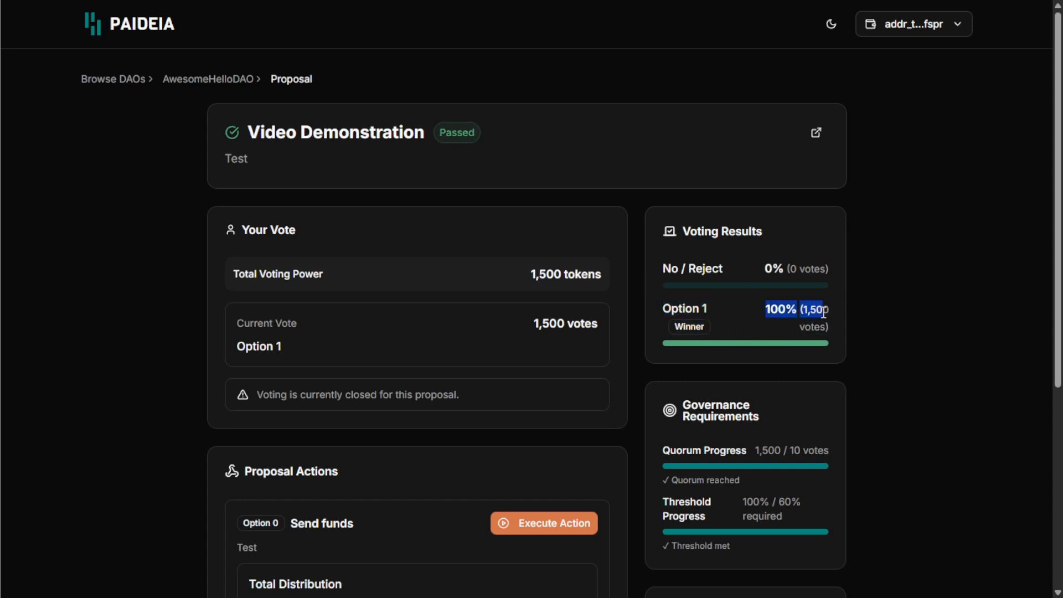
{"action": "left_click", "coordinate": [844, 335]}
{"action": "left_click_drag", "start_coordinate": [656, 497], "coordinate": [713, 512]}
{"action": "left_click", "coordinate": [712, 512]}
{"action": "left_click_drag", "start_coordinate": [676, 327], "coordinate": [725, 328]}
{"action": "left_click", "coordinate": [725, 327]}
{"action": "scroll", "coordinate": [565, 285], "scroll_direction": "down", "scroll_amount": 5}
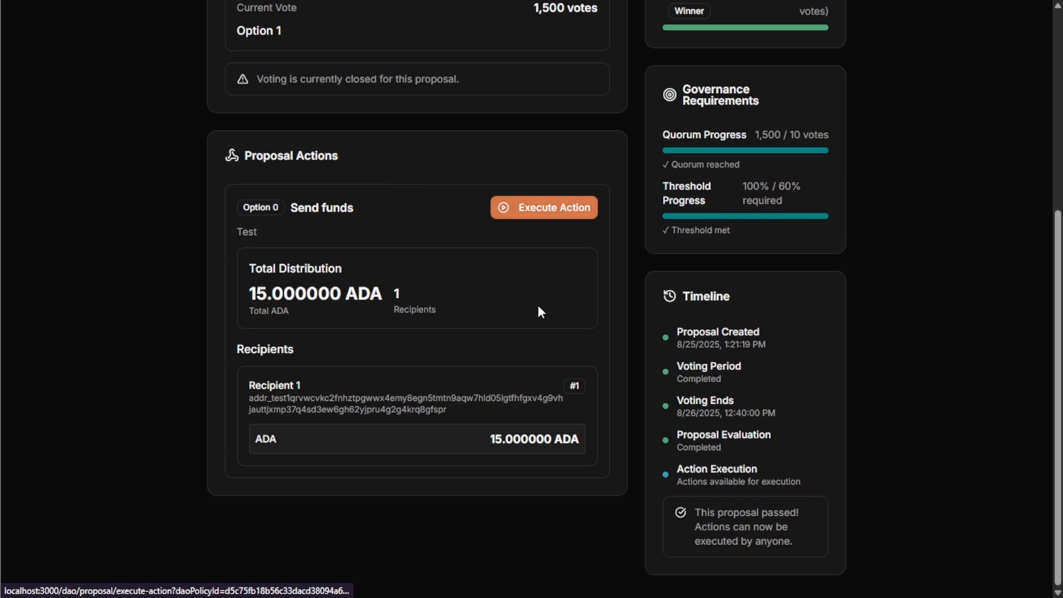
{"action": "left_click", "coordinate": [543, 218]}
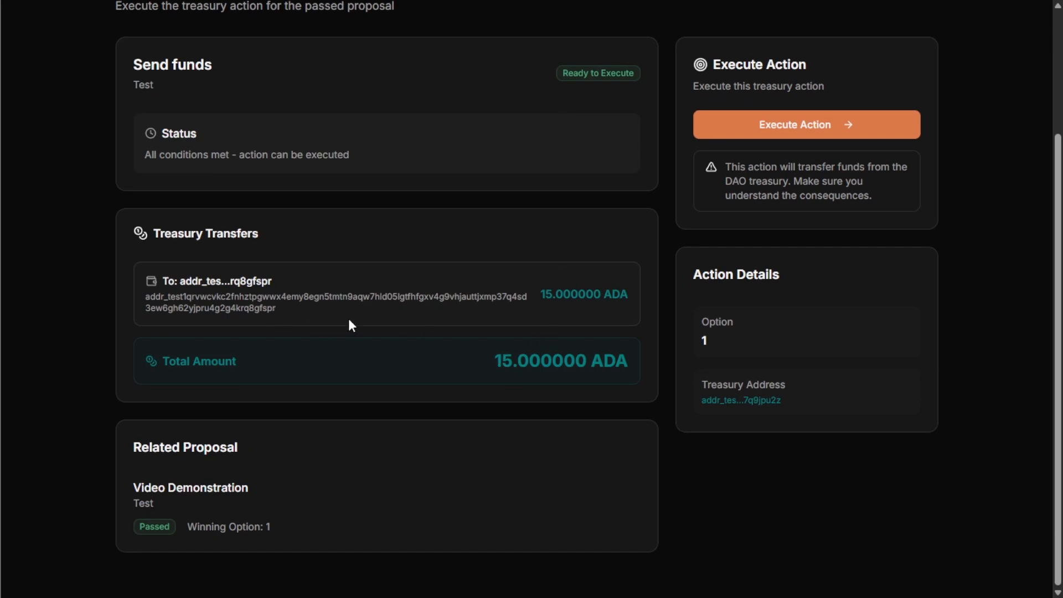
Step: Execute the Send funds treasury action
{"action": "scroll", "coordinate": [375, 316], "scroll_direction": "up", "scroll_amount": 3}
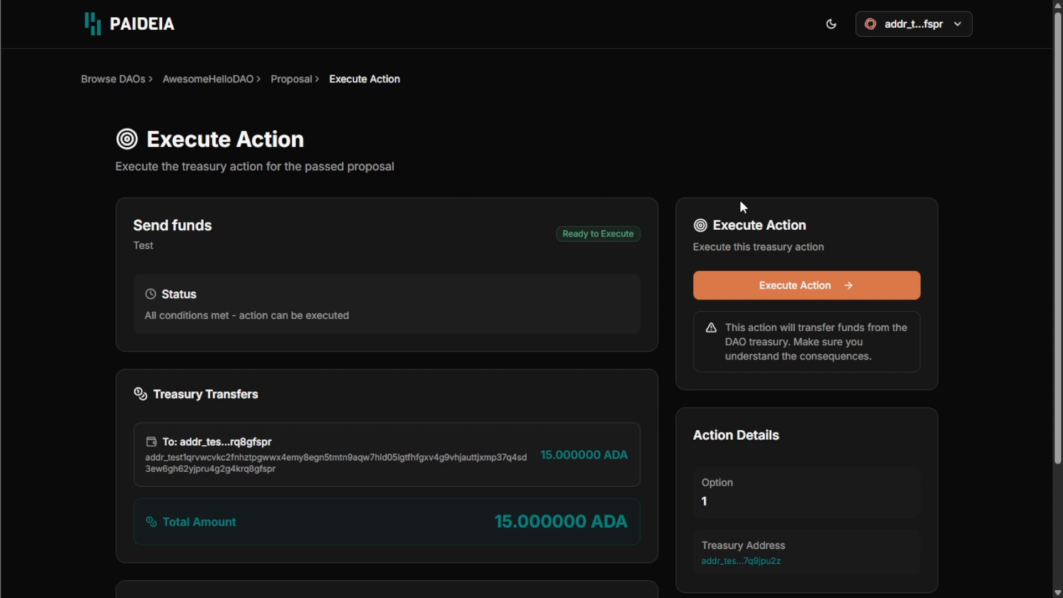
{"action": "scroll", "coordinate": [916, 162], "scroll_direction": "down", "scroll_amount": 1}
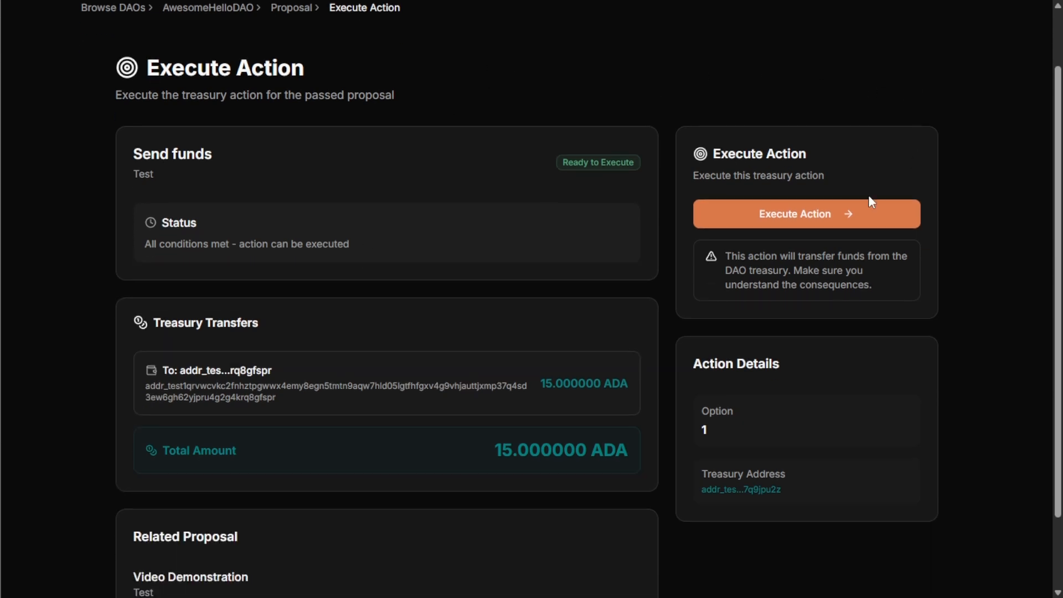
{"action": "left_click", "coordinate": [772, 215]}
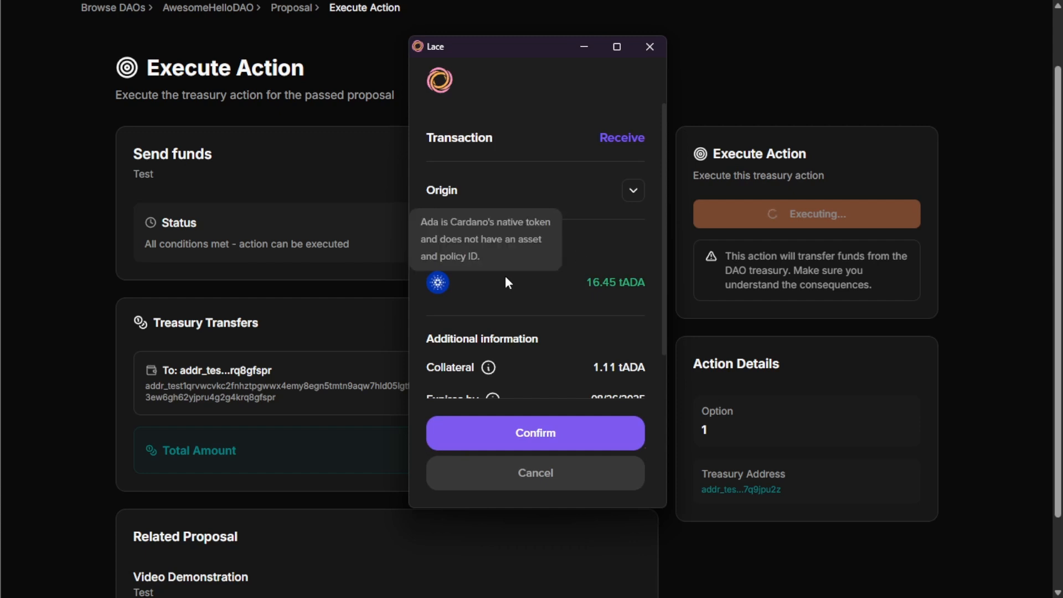
Step: Review the 16.45 tADA amount in the Lace transaction summary
{"action": "scroll", "coordinate": [562, 299], "scroll_direction": "down", "scroll_amount": 1}
{"action": "left_click_drag", "start_coordinate": [589, 212], "coordinate": [618, 211]}
{"action": "left_click", "coordinate": [617, 211]}
{"action": "left_click", "coordinate": [615, 178]}
{"action": "scroll", "coordinate": [615, 177], "scroll_direction": "down", "scroll_amount": 1}
{"action": "scroll", "coordinate": [609, 276], "scroll_direction": "up", "scroll_amount": 3}
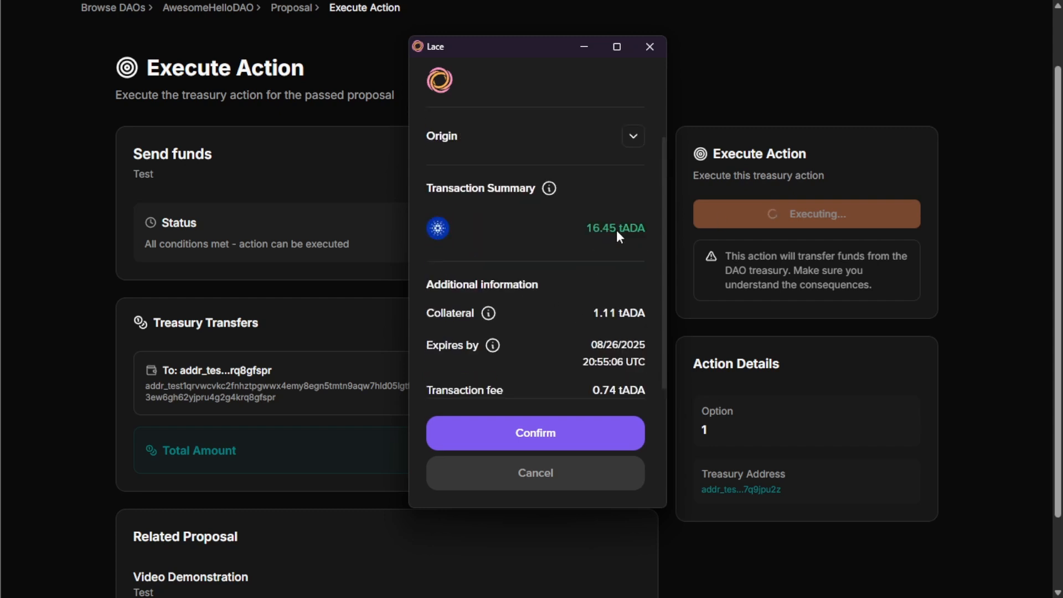
{"action": "scroll", "coordinate": [600, 238], "scroll_direction": "down", "scroll_amount": 3}
{"action": "scroll", "coordinate": [609, 210], "scroll_direction": "up", "scroll_amount": 3}
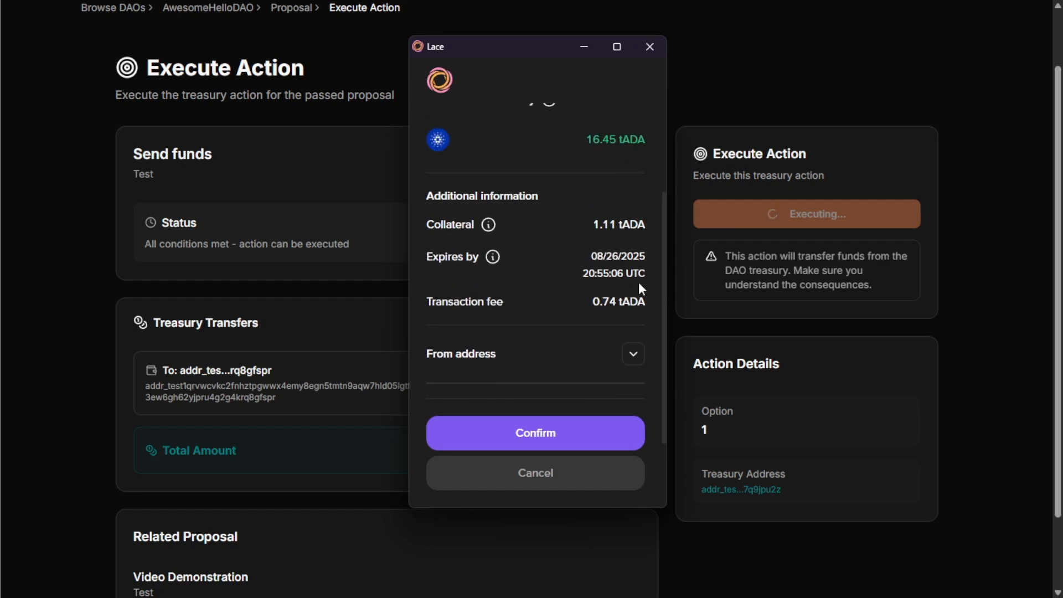
{"action": "scroll", "coordinate": [260, 355], "scroll_direction": "down", "scroll_amount": 2}
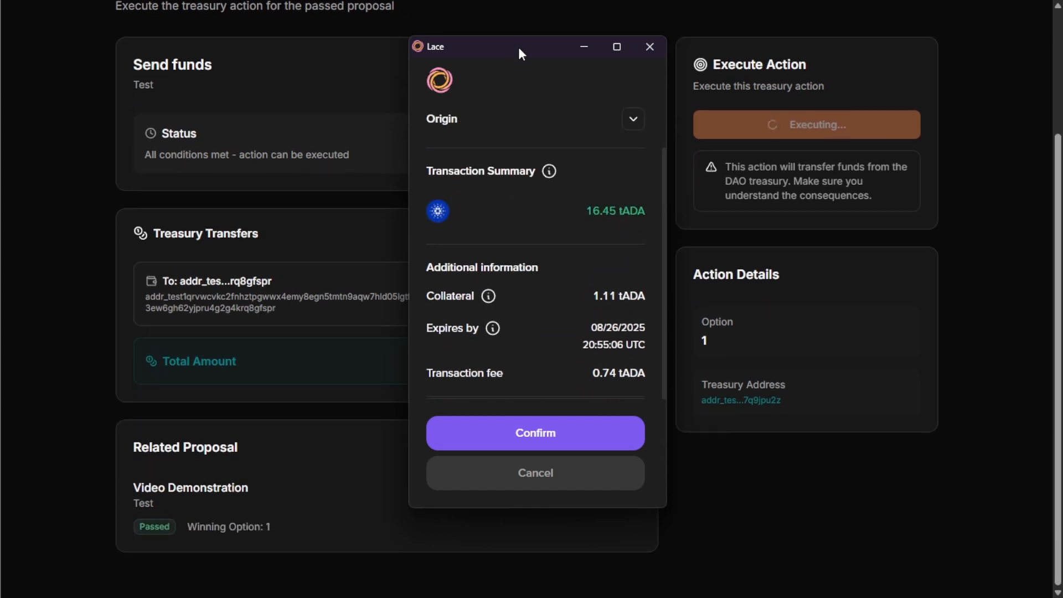
Step: Move the Lace window aside, recheck the tADA amount, and approve it to reach the password prompt
{"action": "left_click_drag", "start_coordinate": [518, 47], "coordinate": [782, 69]}
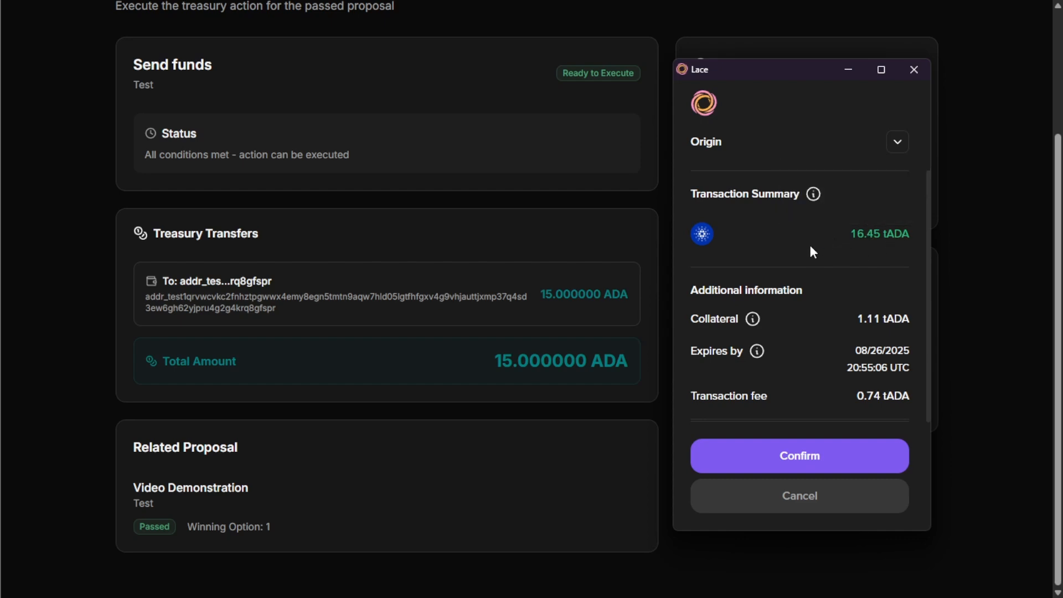
{"action": "scroll", "coordinate": [812, 251], "scroll_direction": "up", "scroll_amount": 2}
{"action": "mouse_move", "coordinate": [859, 305]}
{"action": "left_click_drag", "start_coordinate": [858, 305], "coordinate": [884, 306]}
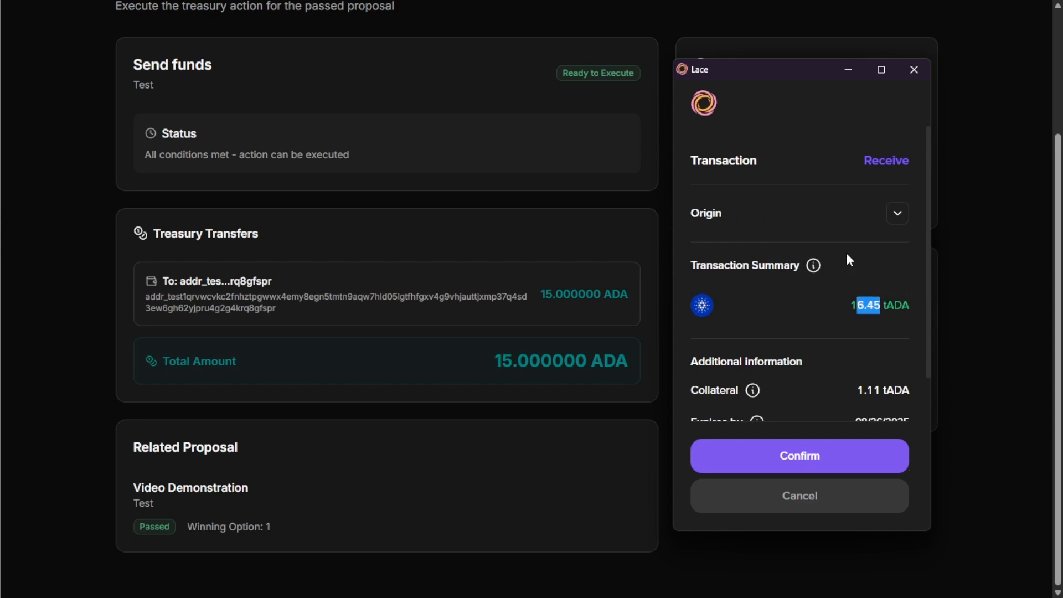
{"action": "left_click", "coordinate": [847, 254]}
{"action": "mouse_move", "coordinate": [858, 304]}
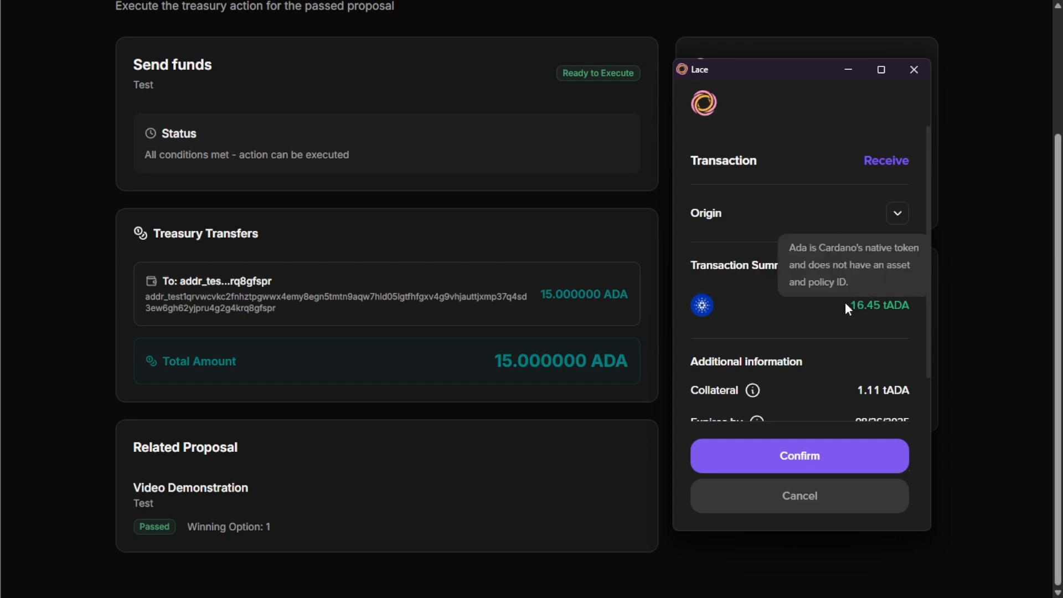
{"action": "scroll", "coordinate": [836, 208], "scroll_direction": "down", "scroll_amount": 4}
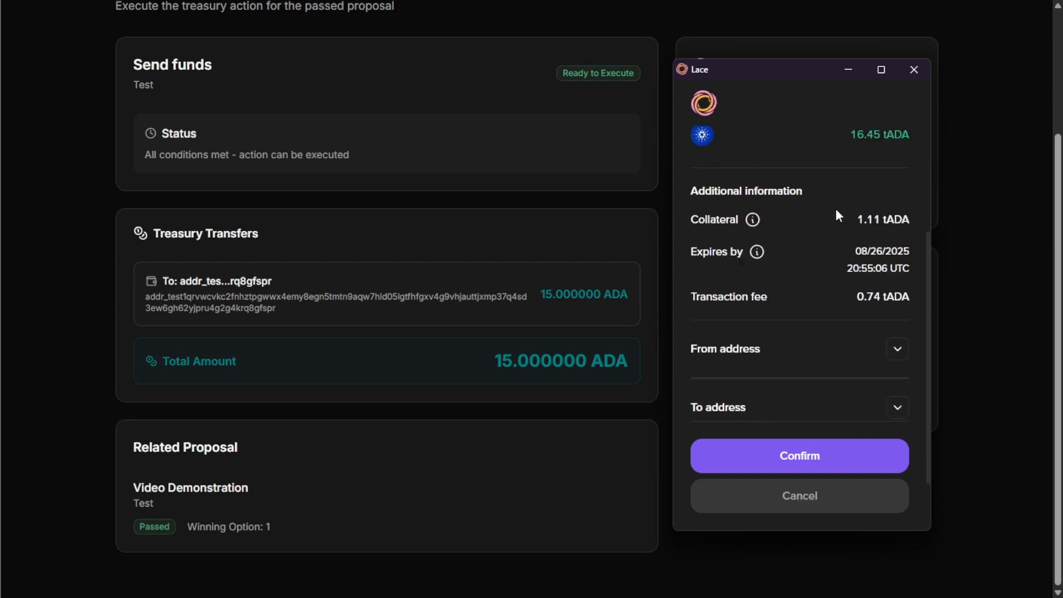
{"action": "left_click", "coordinate": [781, 458]}
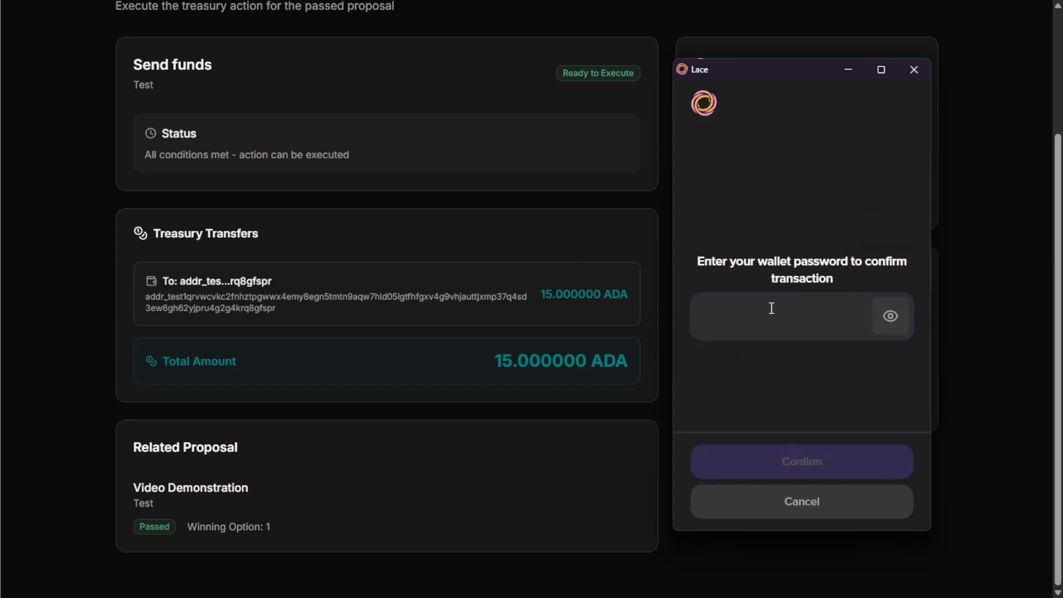
Step: Sign the treasury transaction with the wallet password and check Paideia's success message
{"action": "type", "text": "*****"}
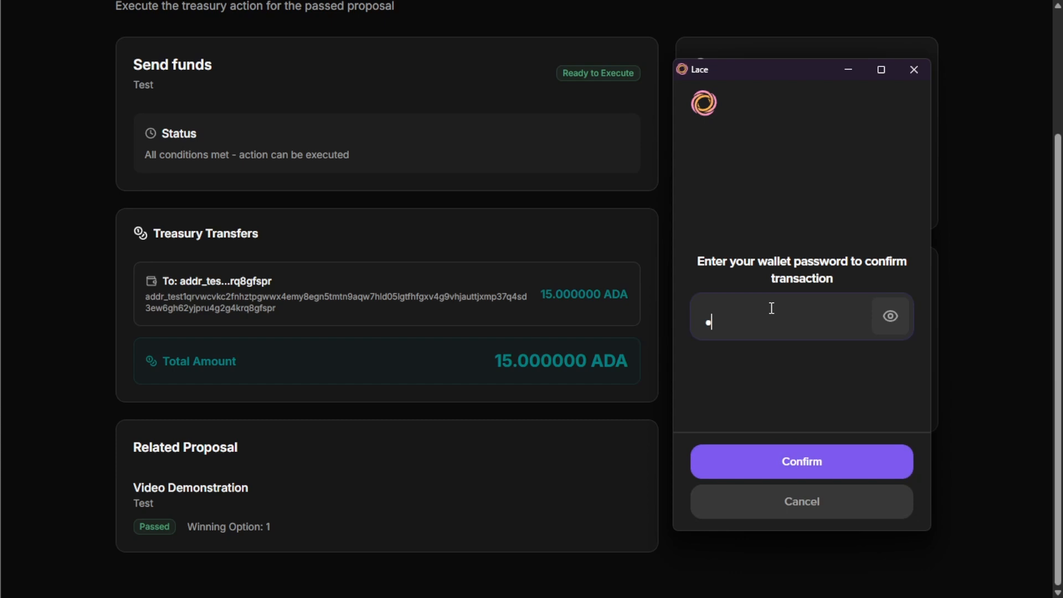
{"action": "type", "text": "*********"}
{"action": "left_click", "coordinate": [794, 469]}
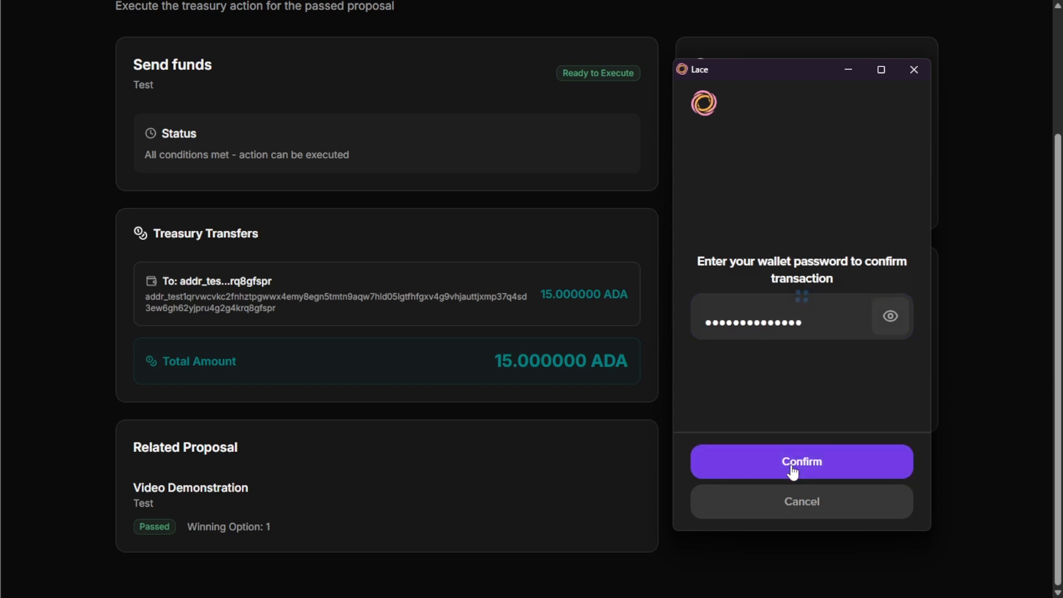
{"action": "left_click", "coordinate": [762, 516]}
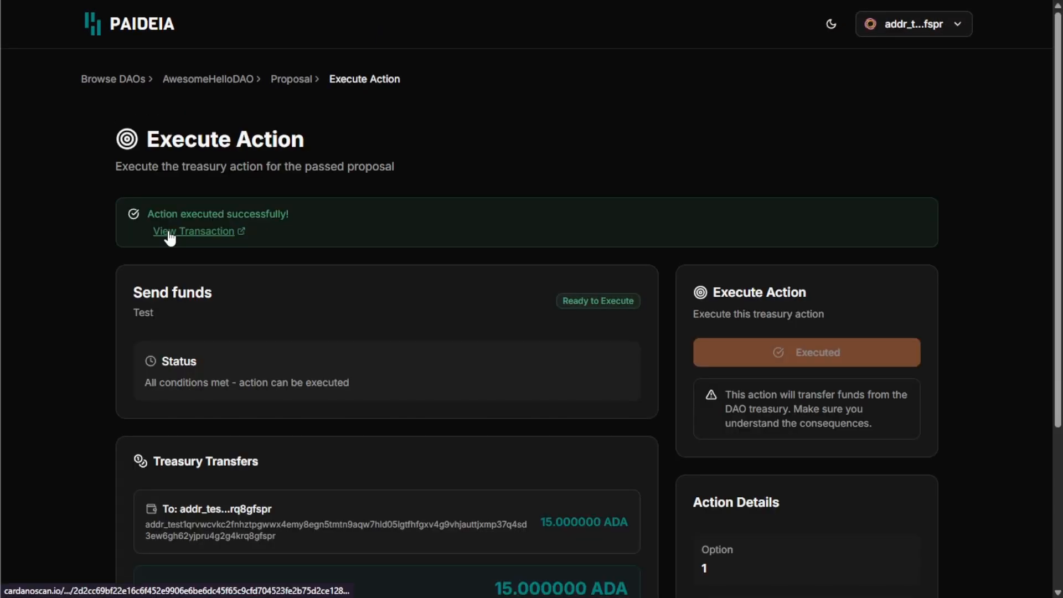
{"action": "left_click_drag", "start_coordinate": [155, 215], "coordinate": [297, 209]}
{"action": "left_click", "coordinate": [346, 208]}
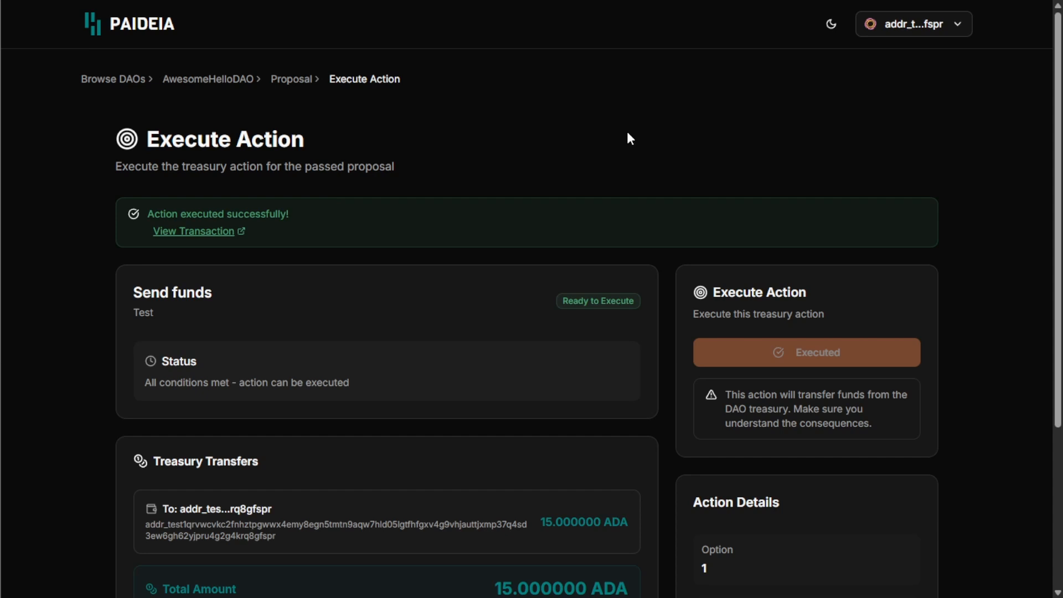
Step: Find the executed transaction in Lace's Activity and open it on Cexplorer
{"action": "left_click", "coordinate": [862, 1]}
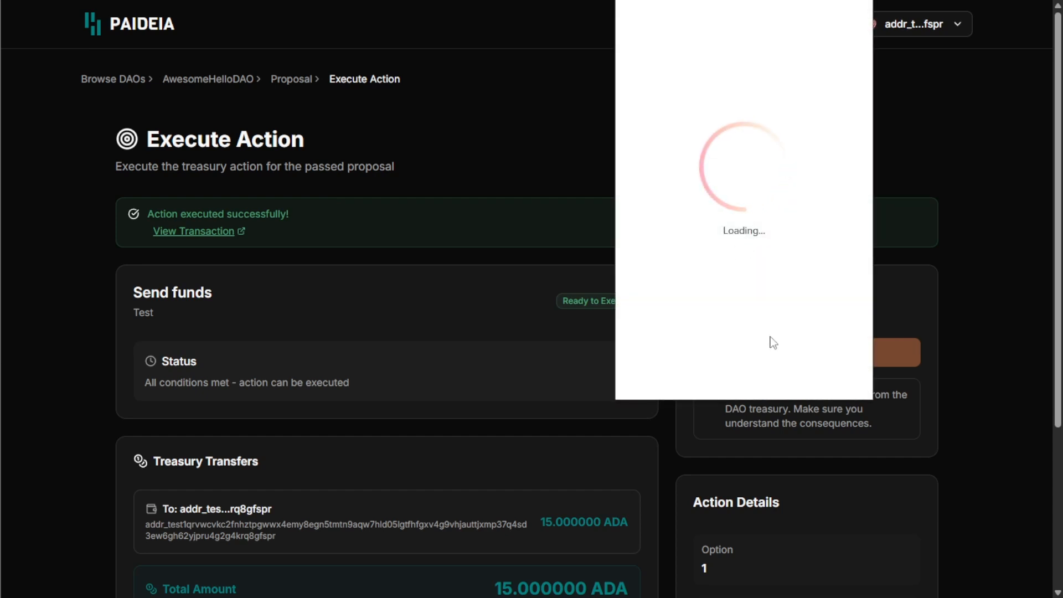
{"action": "left_click", "coordinate": [723, 378]}
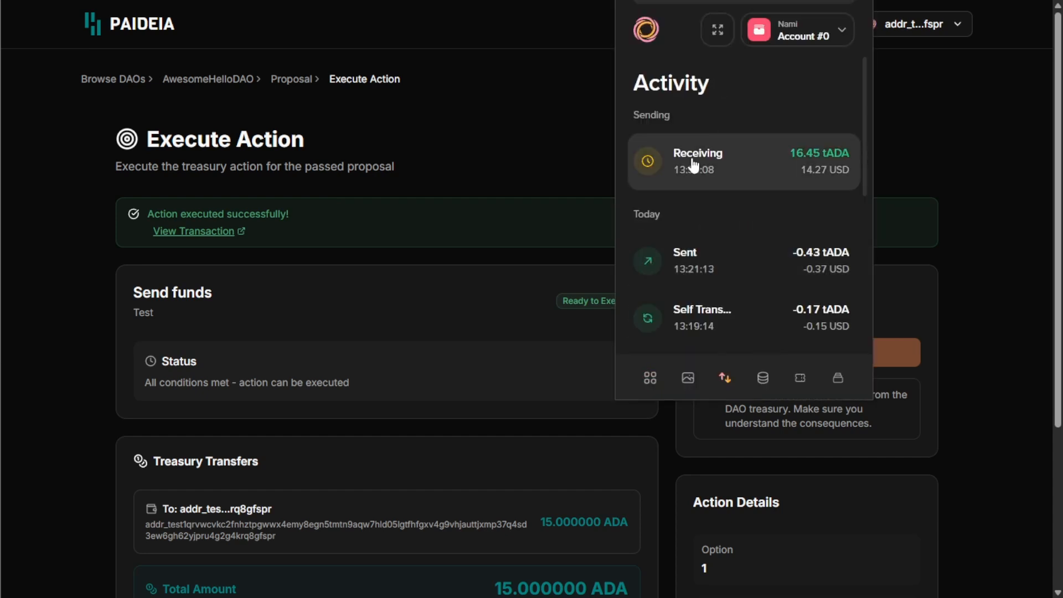
{"action": "left_click", "coordinate": [425, 185]}
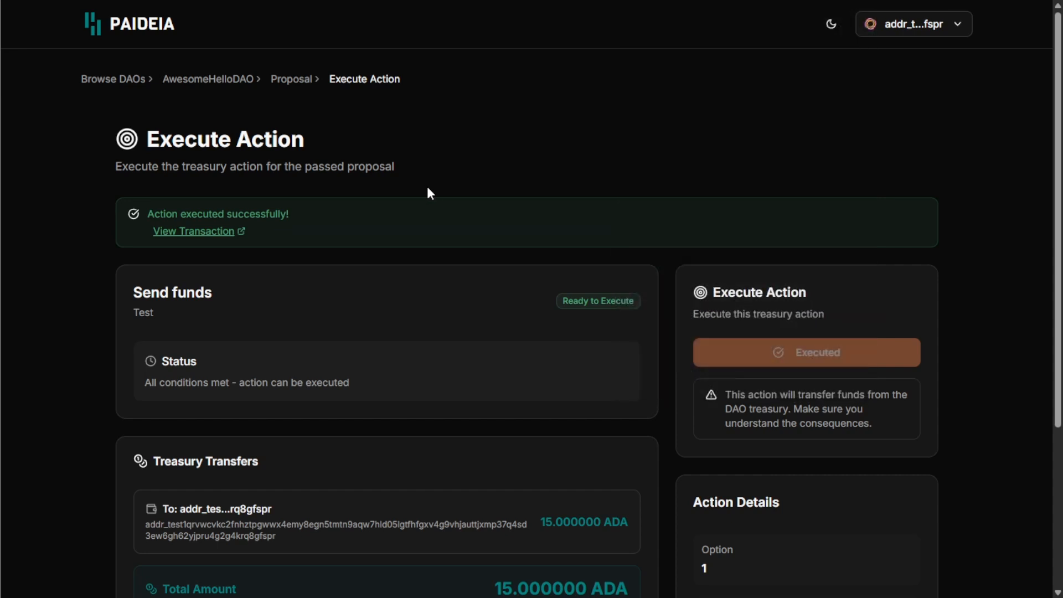
{"action": "left_click", "coordinate": [215, 232]}
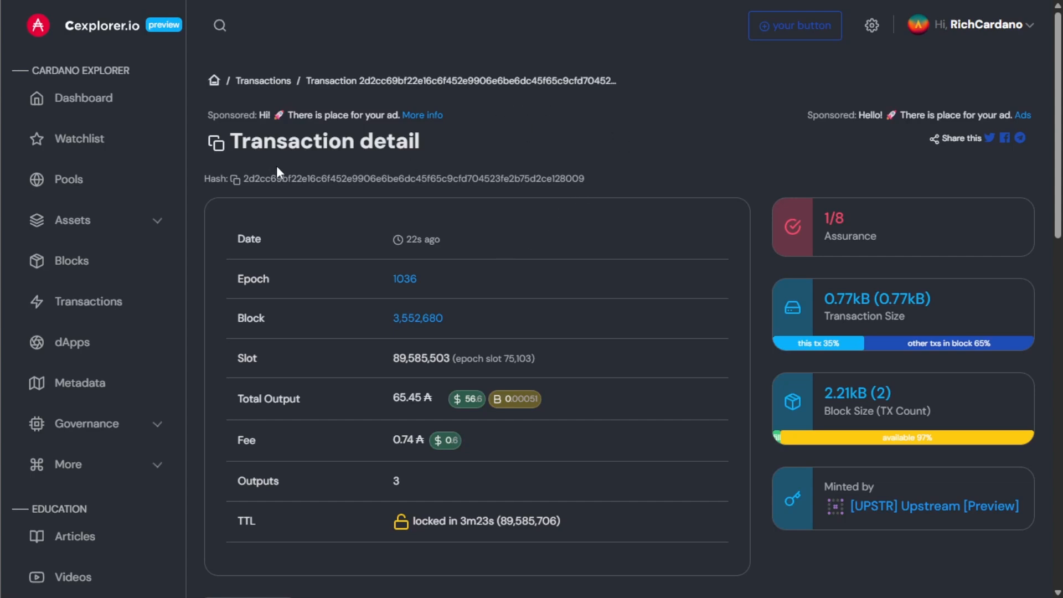
{"action": "scroll", "coordinate": [403, 170], "scroll_direction": "down", "scroll_amount": 8}
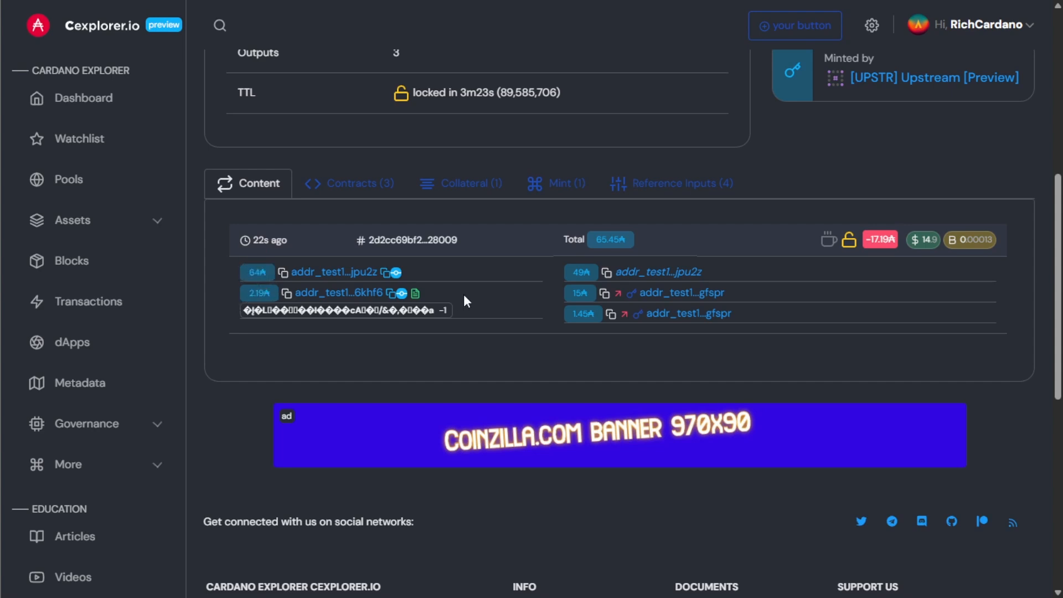
{"action": "left_click_drag", "start_coordinate": [574, 273], "coordinate": [590, 273]}
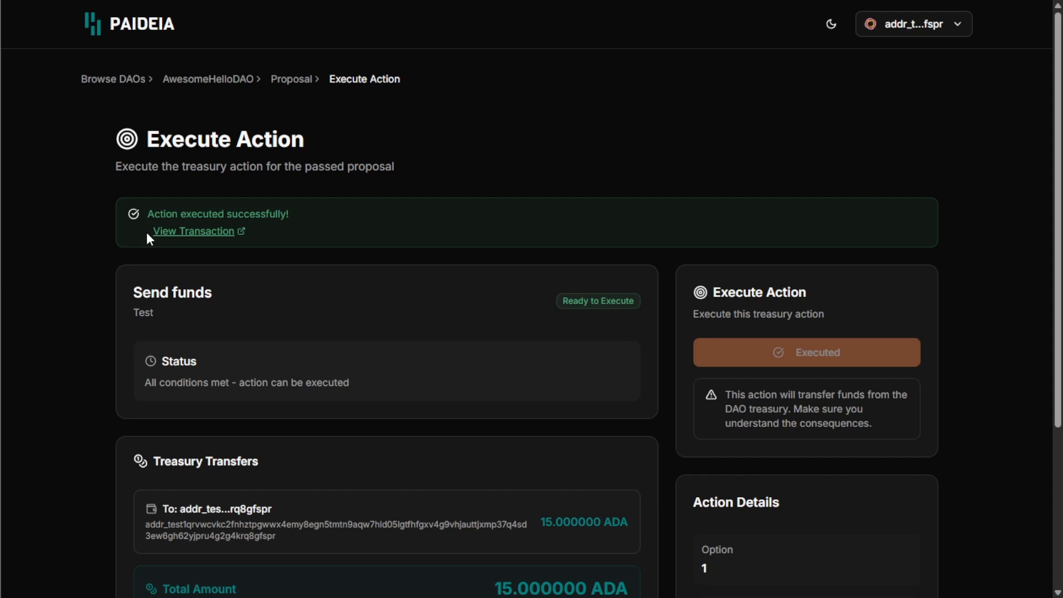
Step: From the Paideia home page, browse the DAO list and open Hello's overview page
{"action": "left_click", "coordinate": [141, 31]}
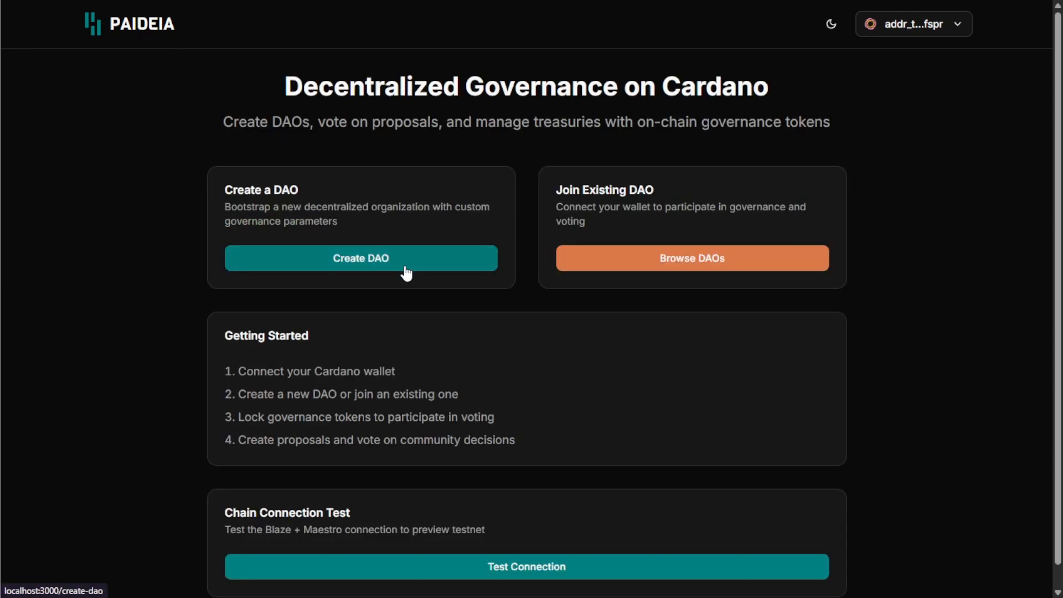
{"action": "left_click", "coordinate": [470, 270]}
{"action": "key", "text": "alt+Left"}
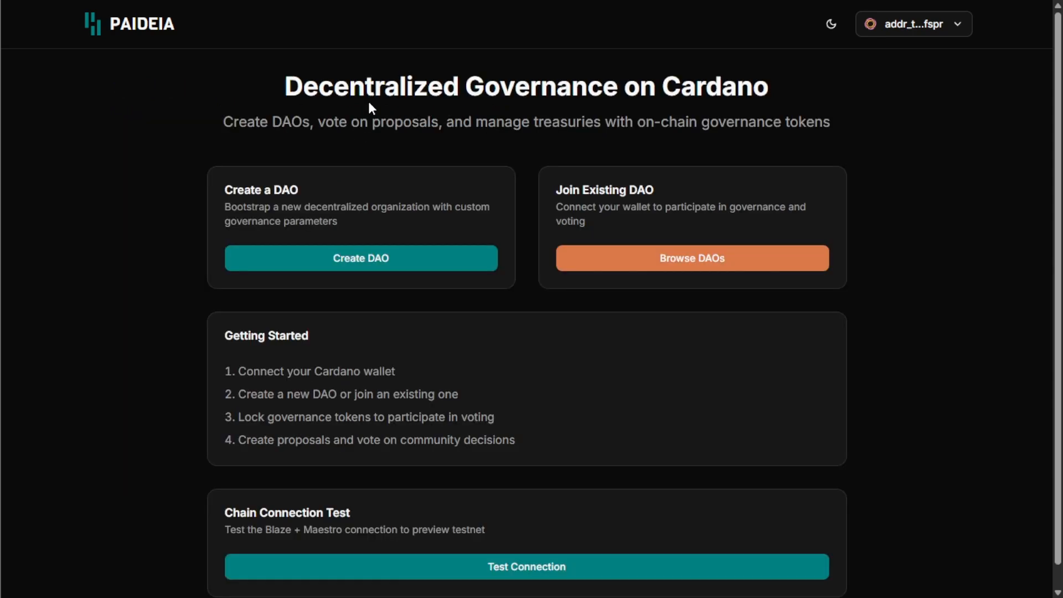
{"action": "left_click", "coordinate": [698, 262]}
{"action": "scroll", "coordinate": [669, 377], "scroll_direction": "down", "scroll_amount": 4}
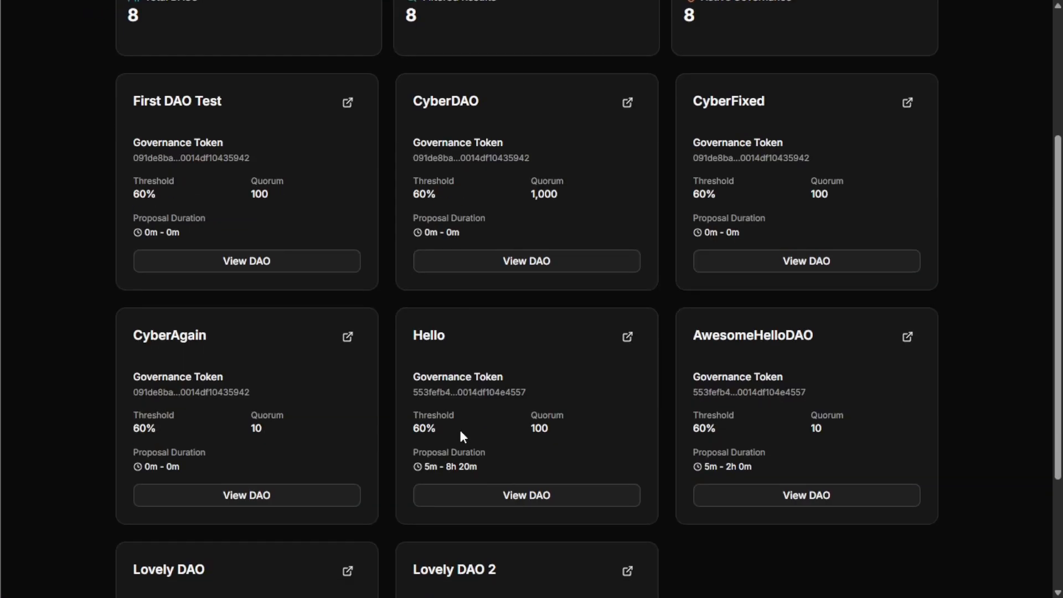
{"action": "scroll", "coordinate": [350, 460], "scroll_direction": "down", "scroll_amount": 3}
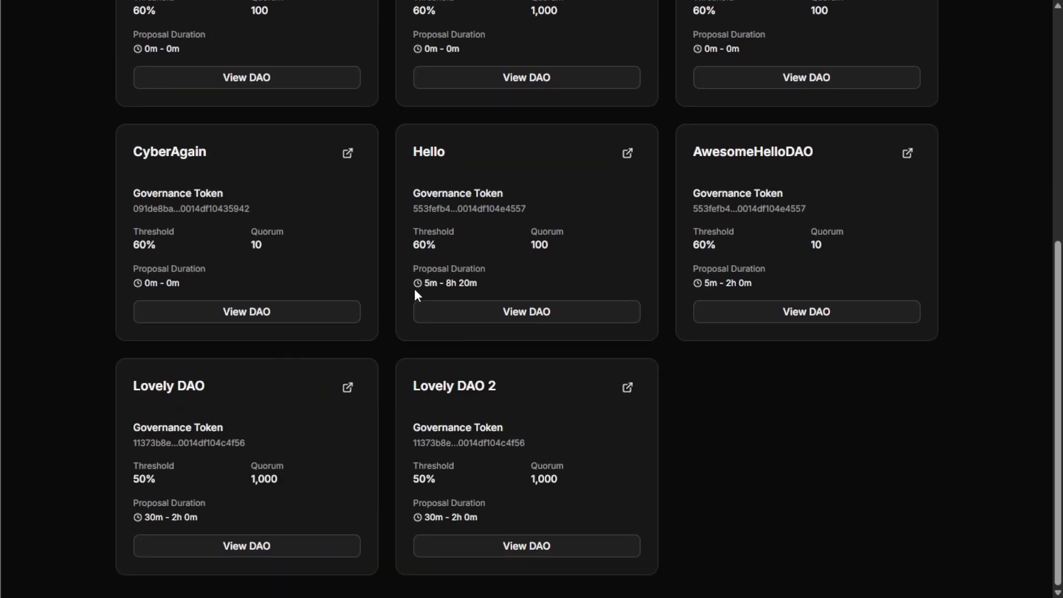
{"action": "left_click", "coordinate": [461, 314]}
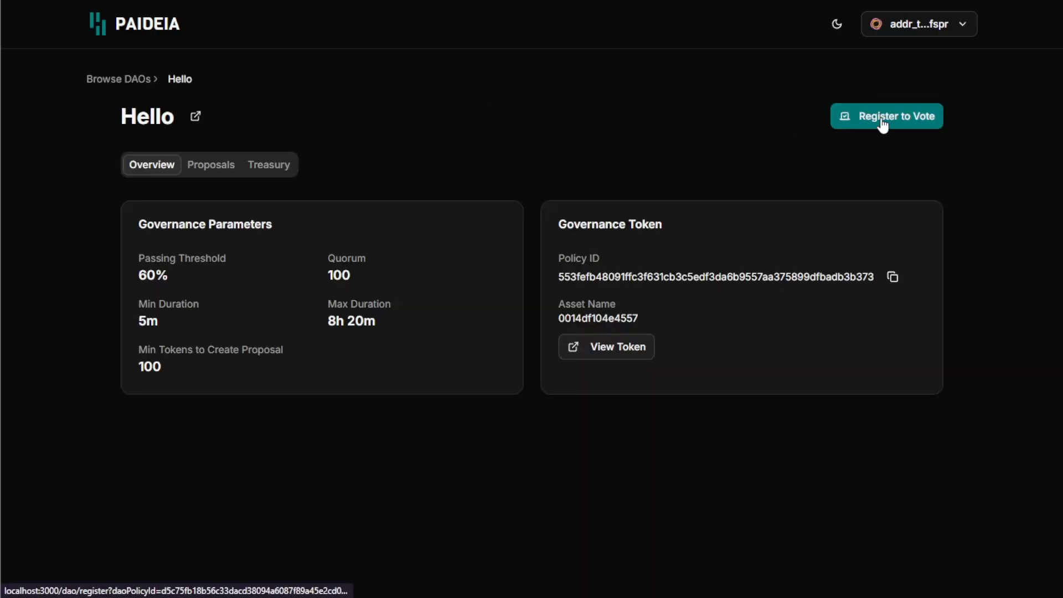
{"action": "left_click", "coordinate": [882, 122]}
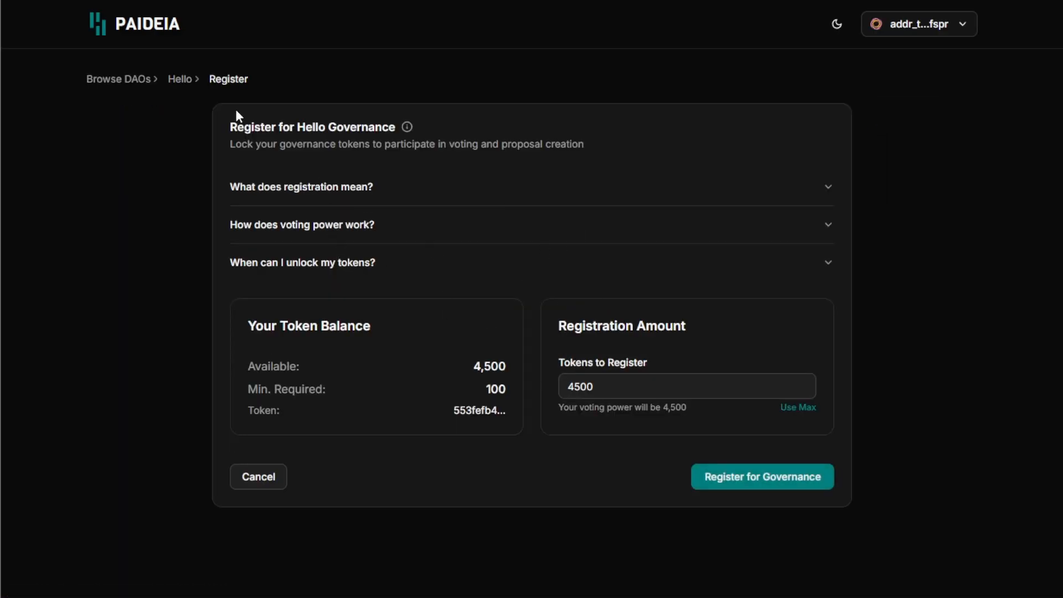
{"action": "left_click", "coordinate": [185, 81]}
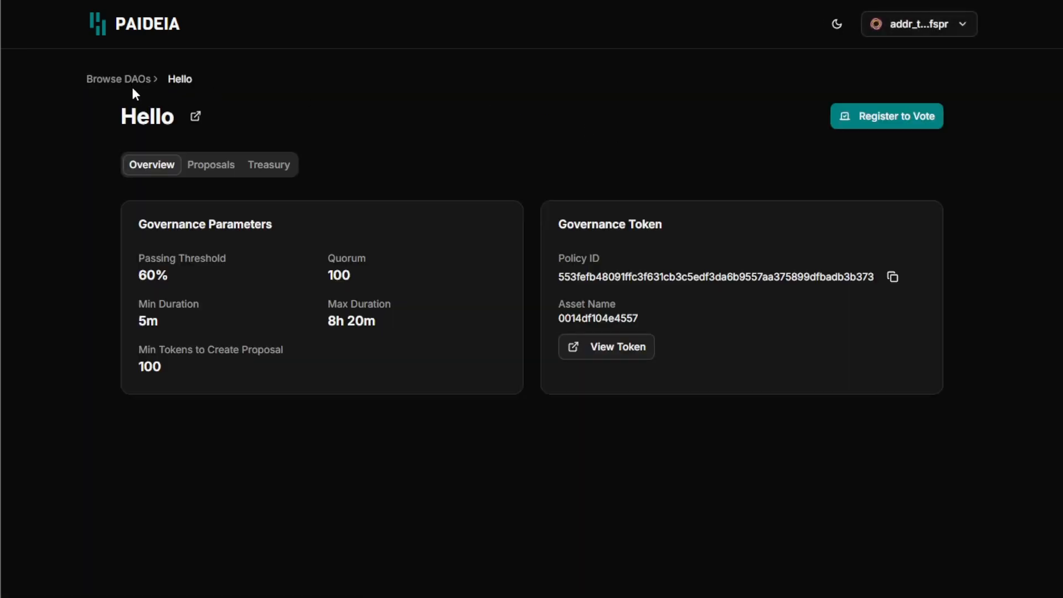